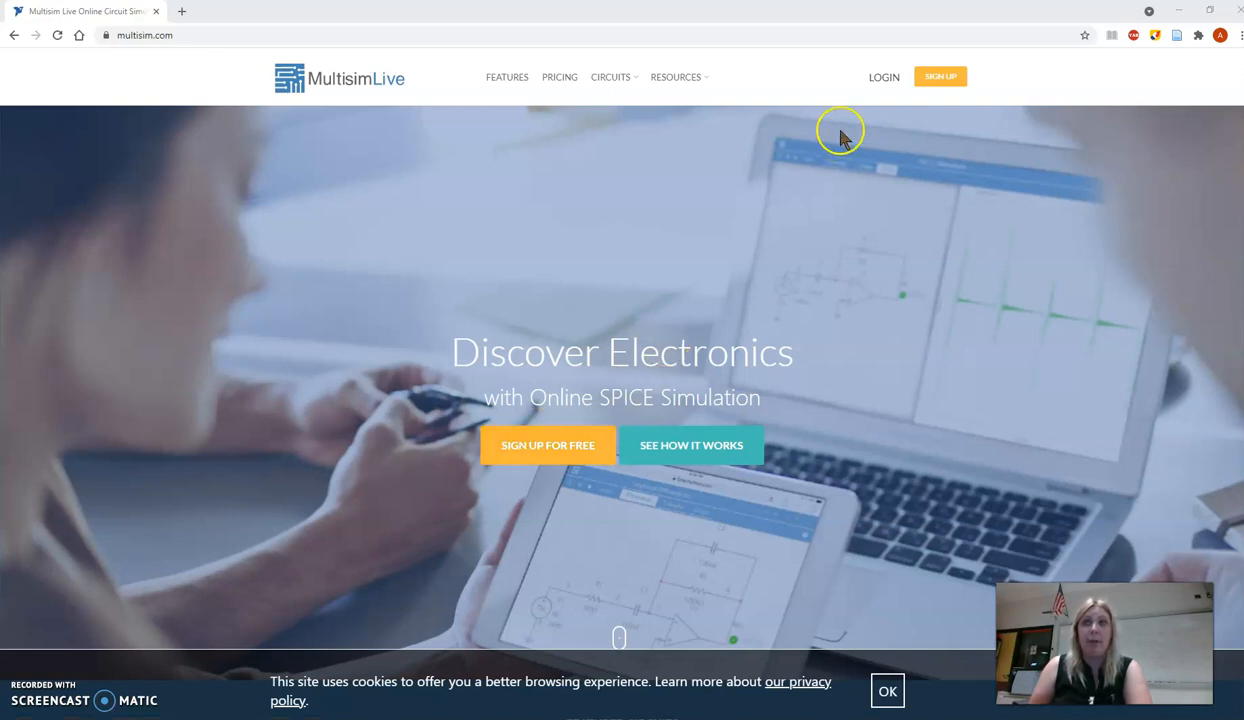
- Log in to the Multisim Live account with the saved credentials and create a new circuit
left_click(885, 82)
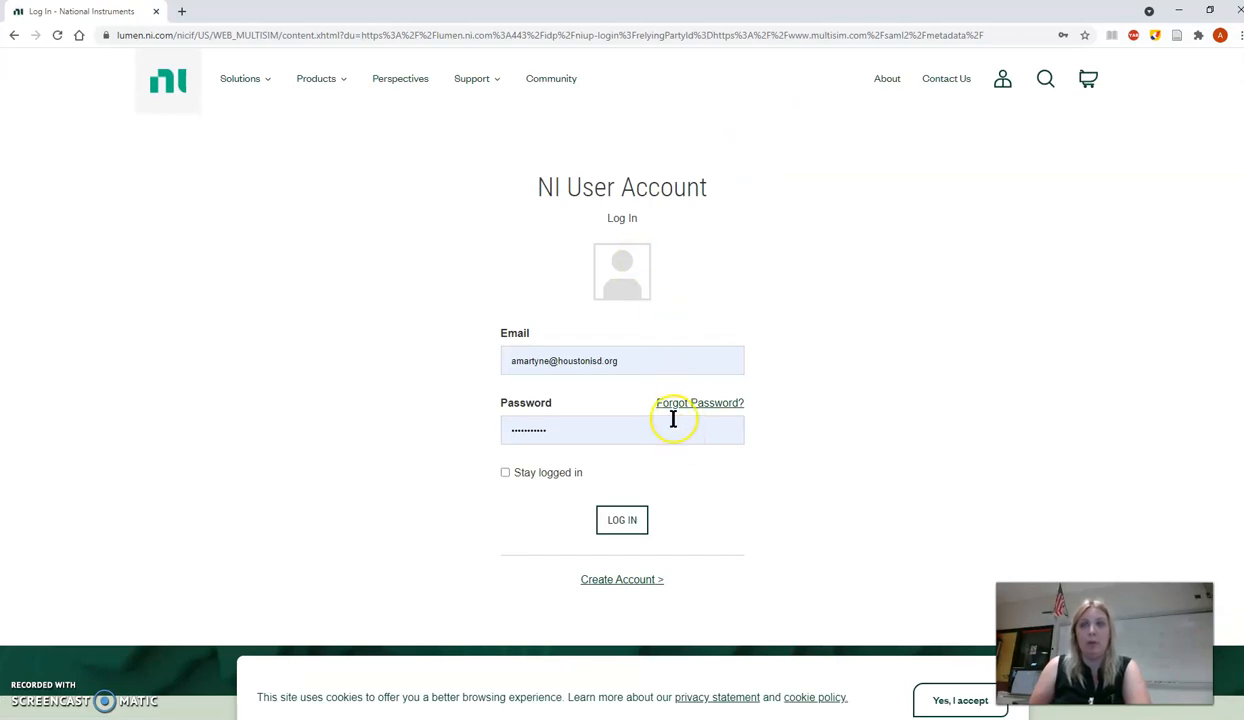
left_click(630, 518)
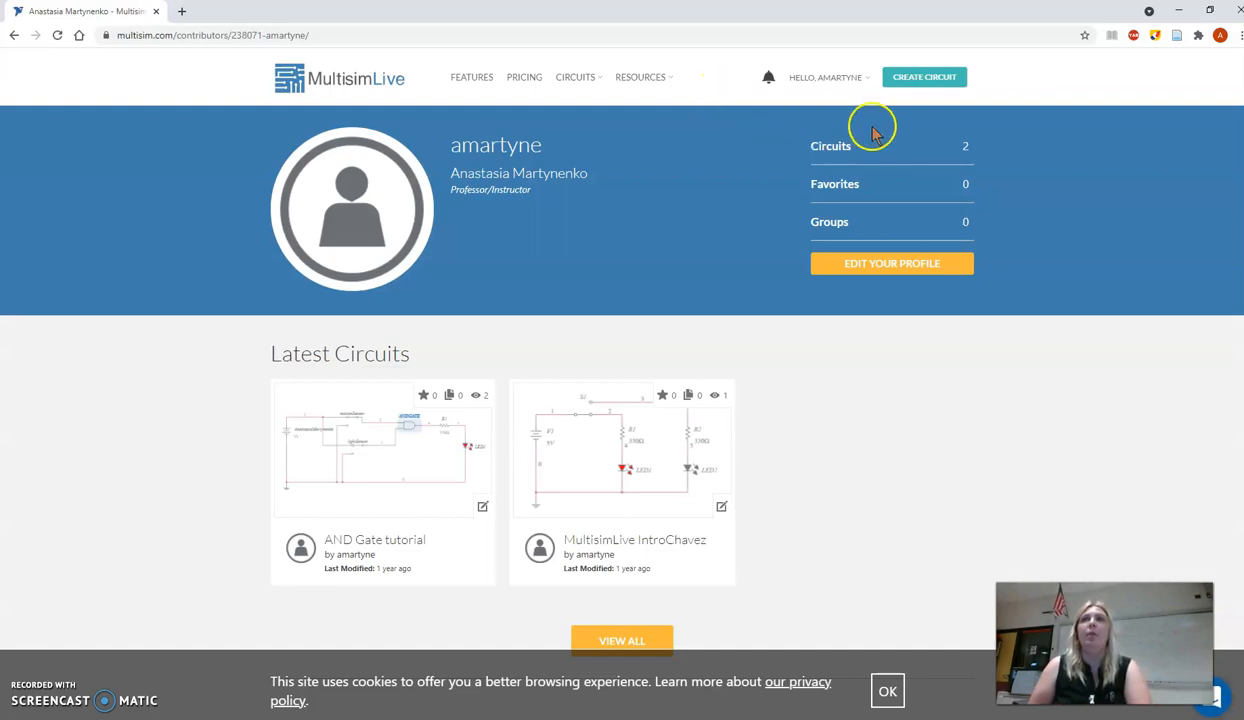
left_click(933, 80)
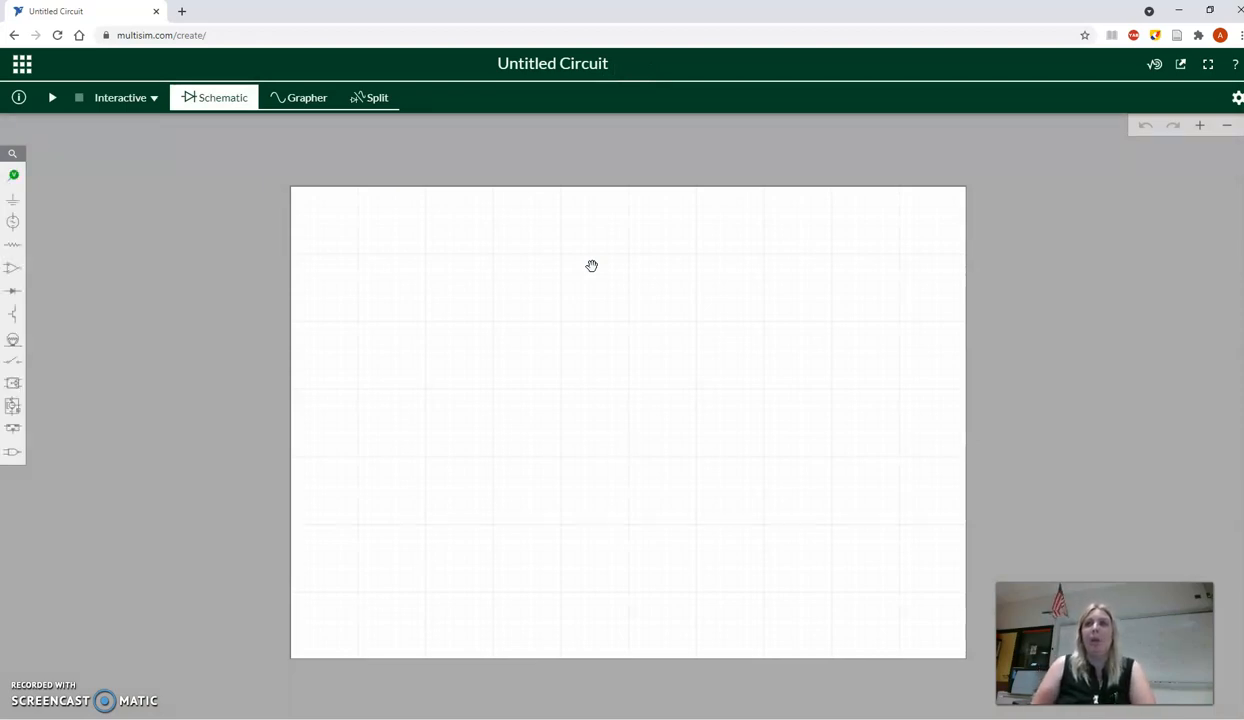
- Place a DC Voltage (VCC) source in the upper-left area of the blank schematic sheet
left_click_drag(458, 314, 399, 312)
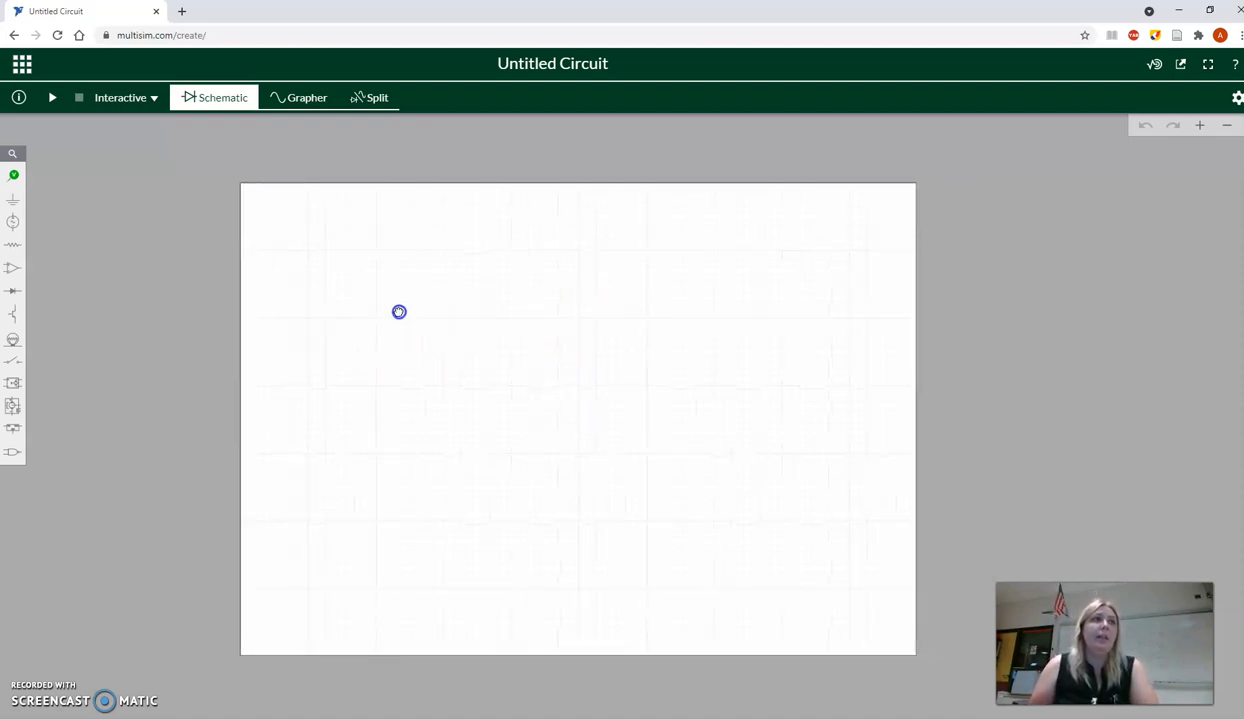
left_click(12, 226)
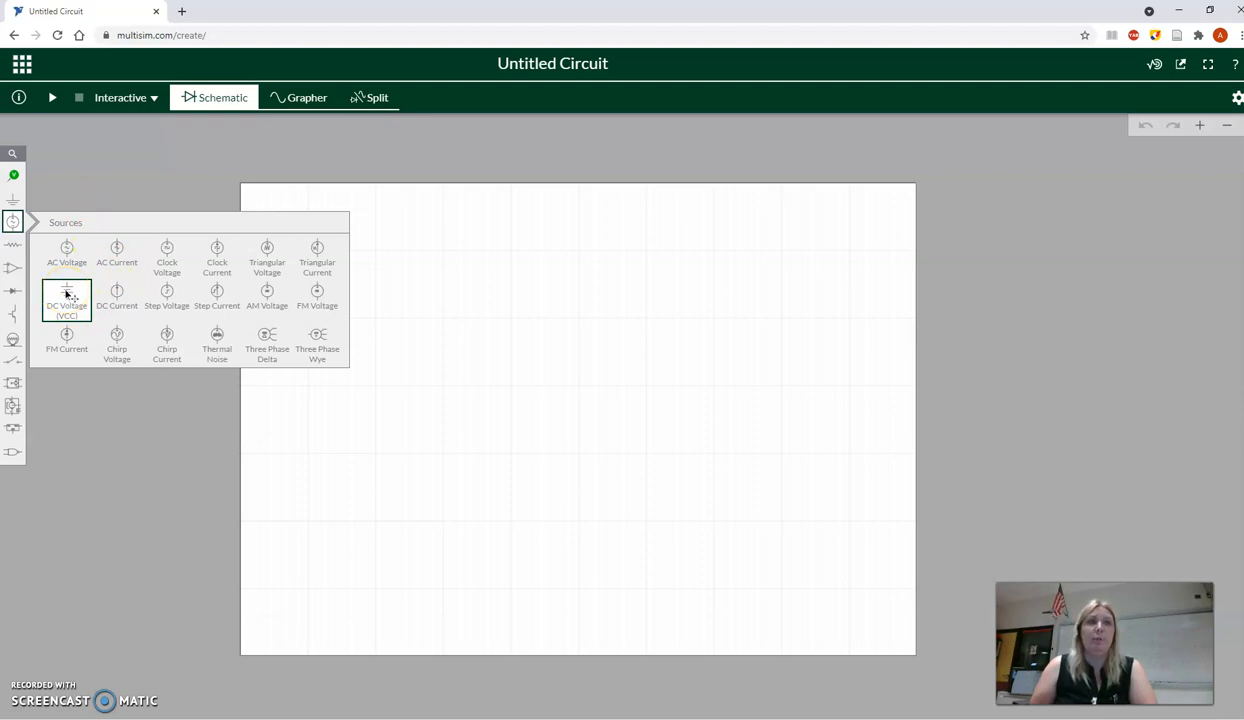
left_click_drag(70, 296, 375, 319)
left_click(375, 319)
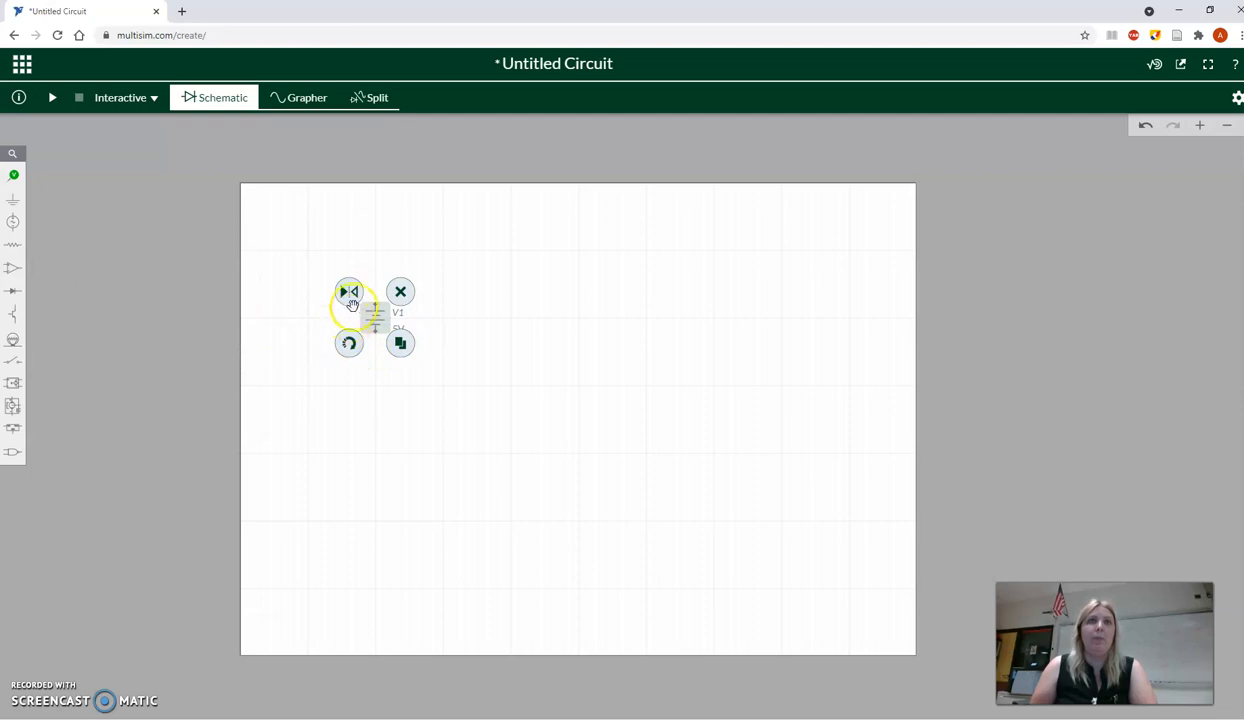
- Set the DC voltage source's voltage to 4.5 V
left_click(401, 323)
left_click(401, 330)
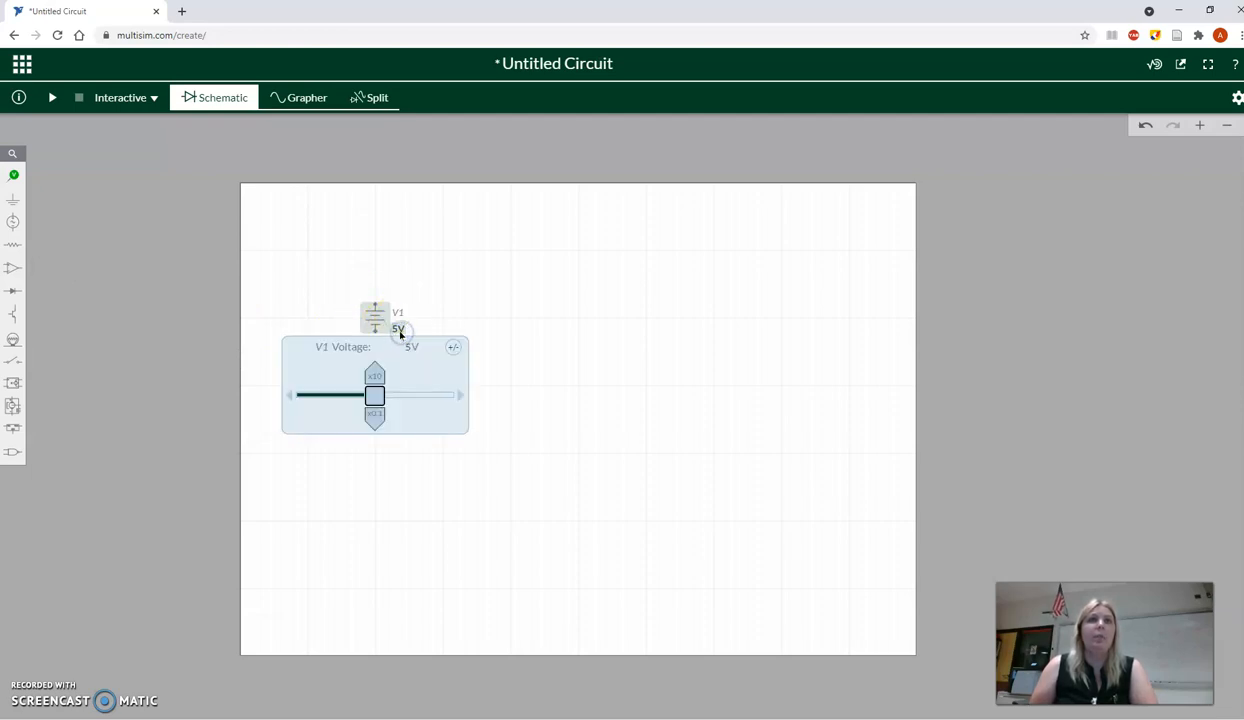
double_click(408, 347)
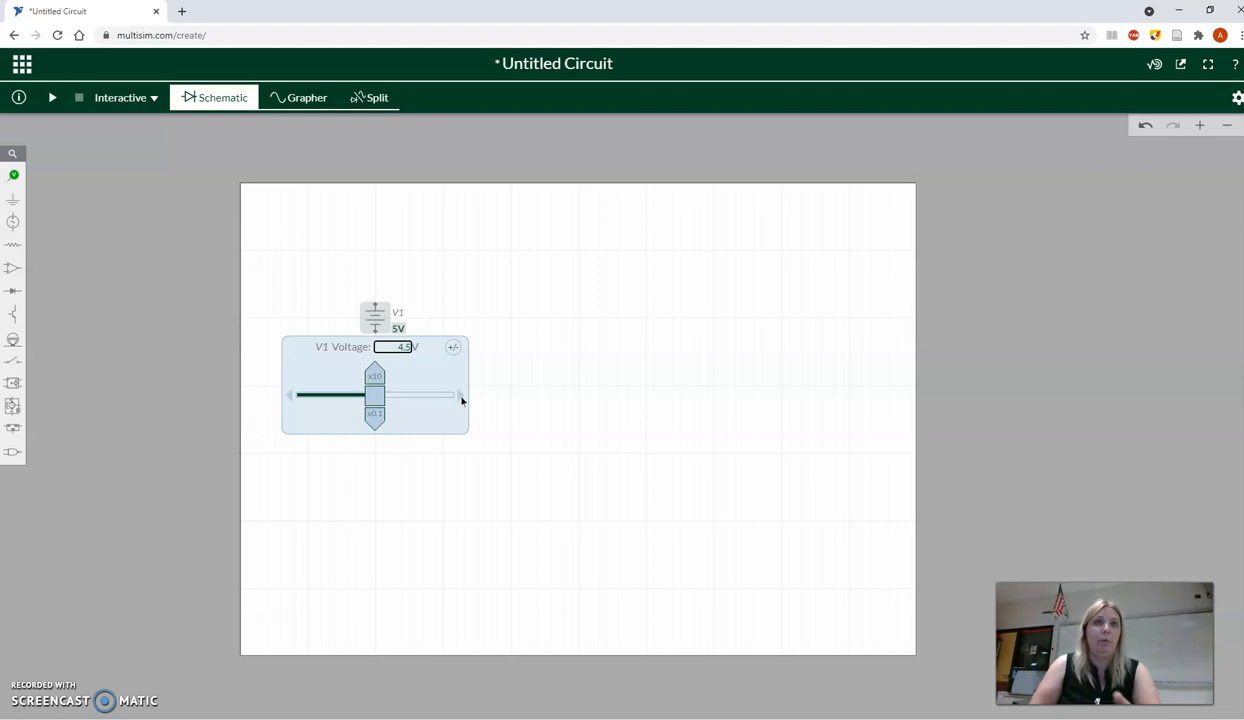
- Rename the DC voltage source from its default ID to Battery
left_click(401, 311)
left_click(397, 314)
left_click(397, 314)
left_click(401, 314)
left_click(390, 291)
left_click(390, 291)
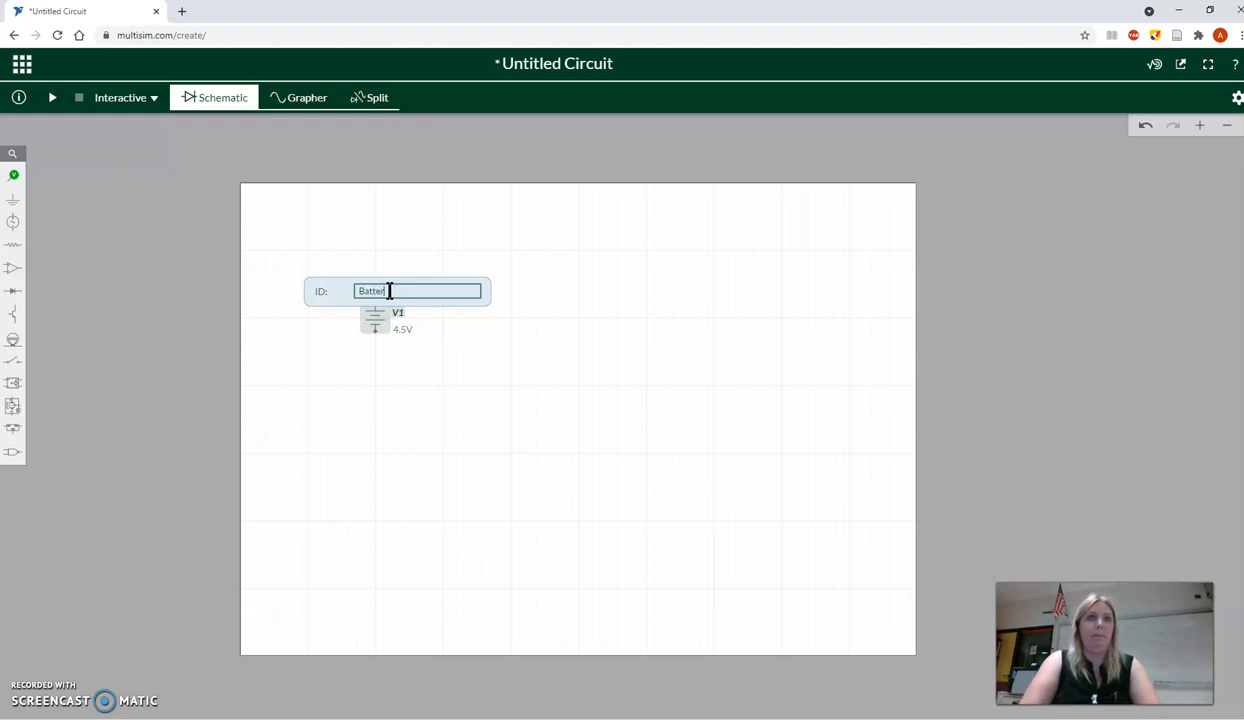
left_click(469, 331)
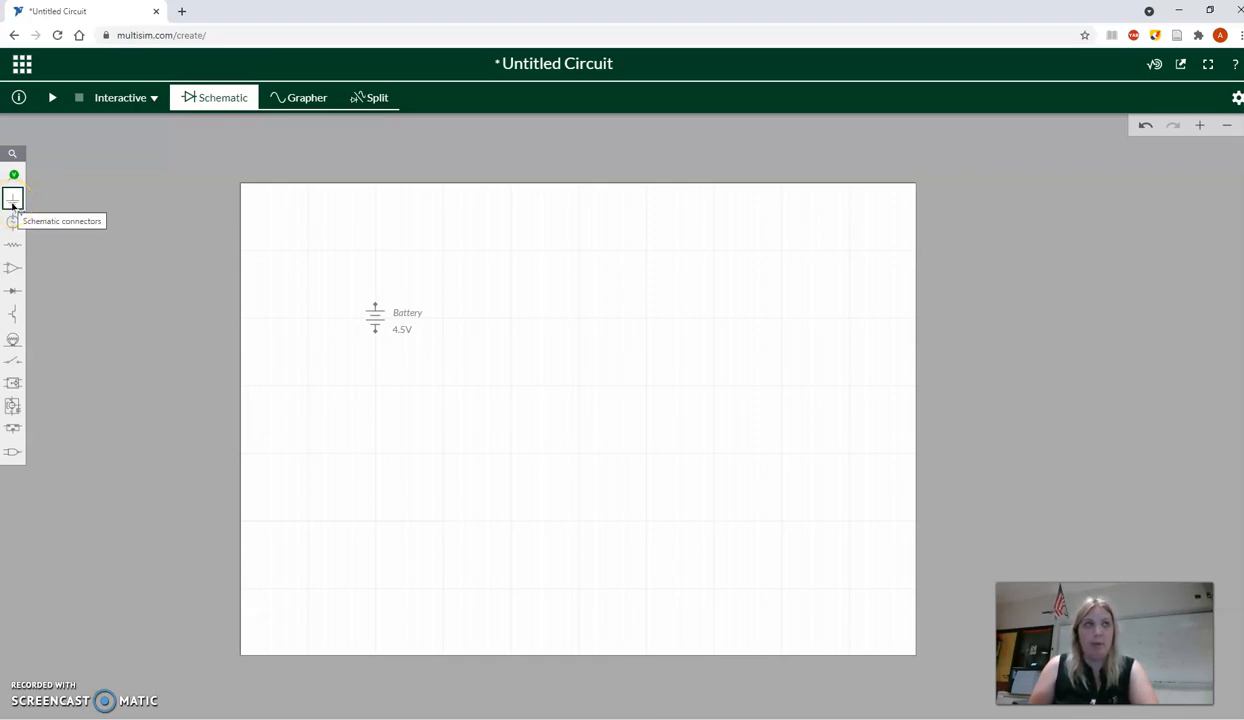
- Place a ground directly below the battery and wire it to the battery's lower terminal
left_click_drag(13, 203, 377, 409)
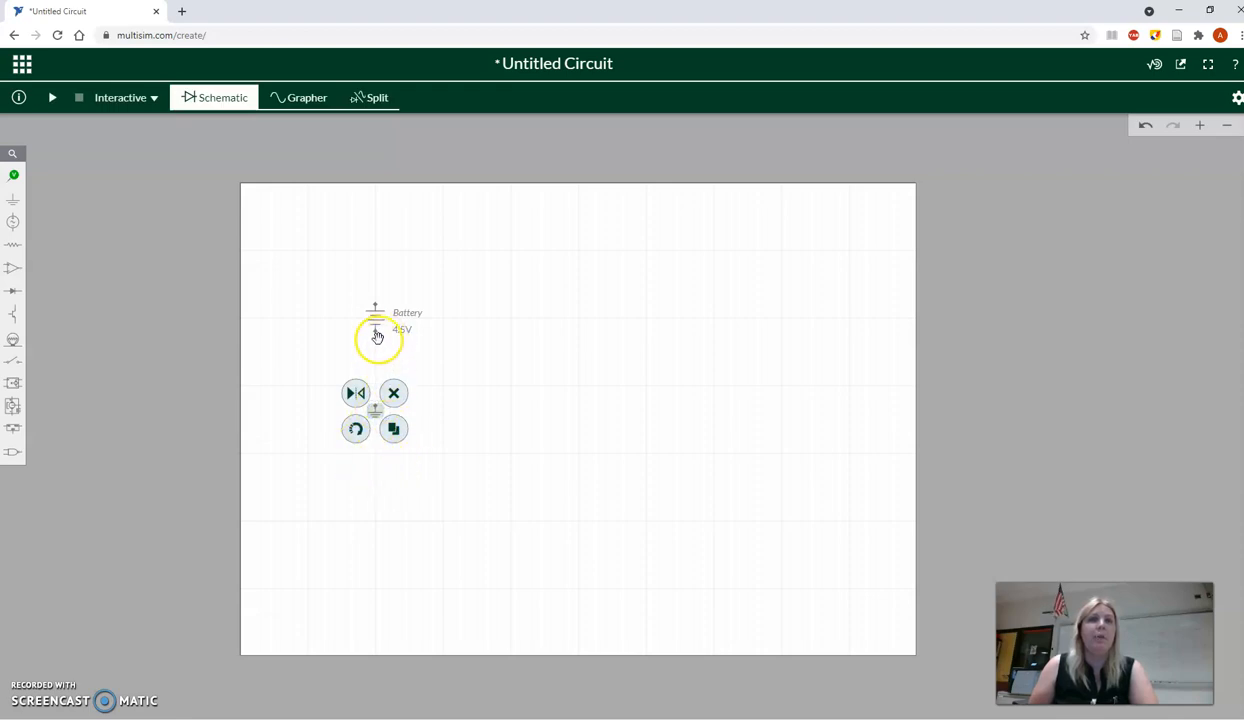
left_click(430, 376)
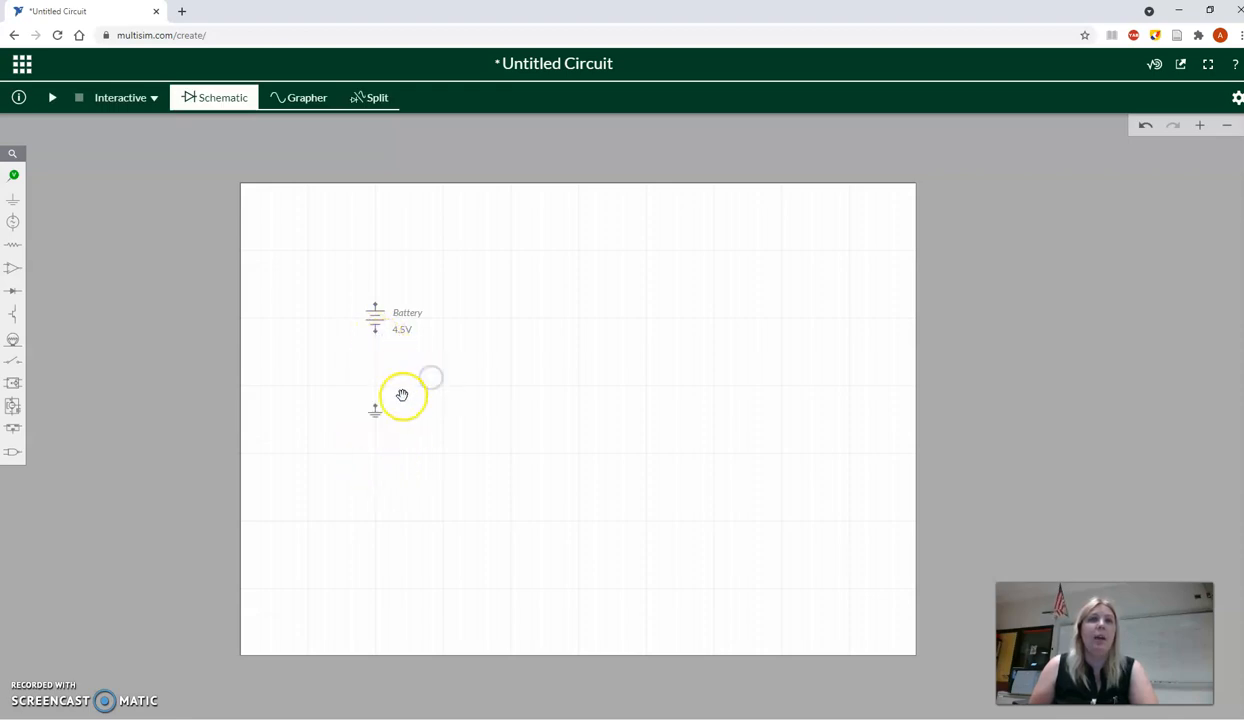
left_click_drag(377, 408, 376, 327)
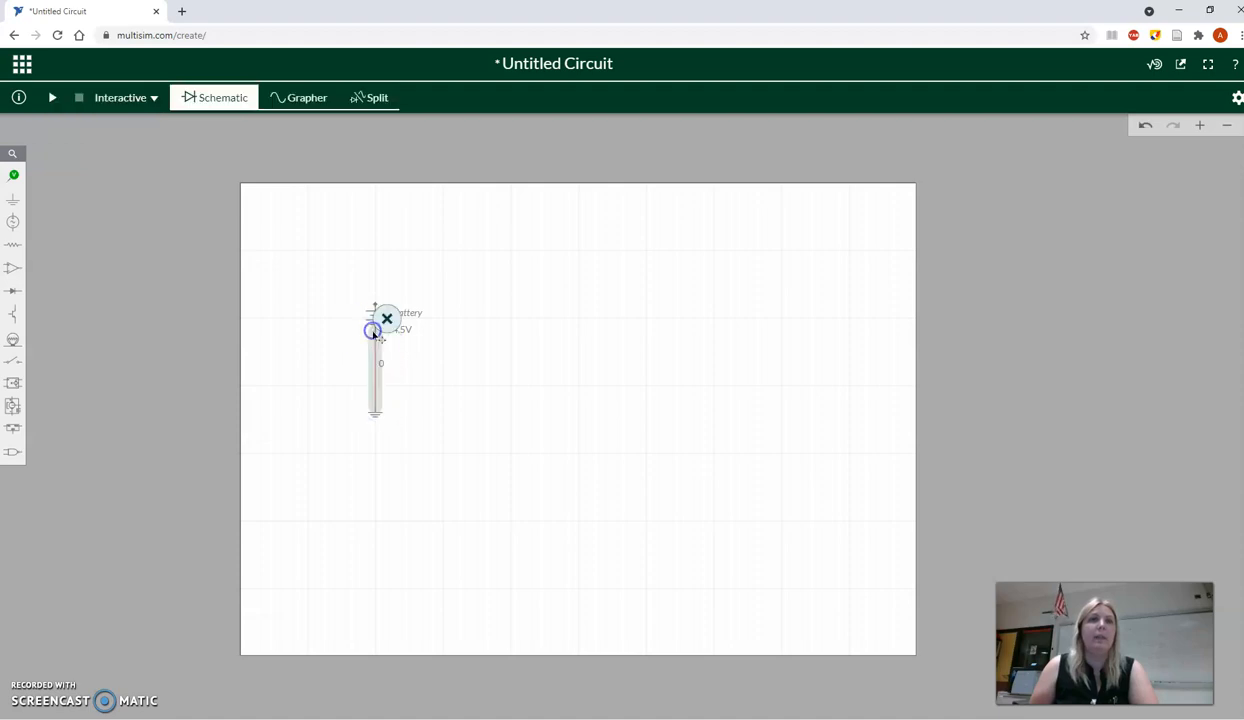
left_click(178, 341)
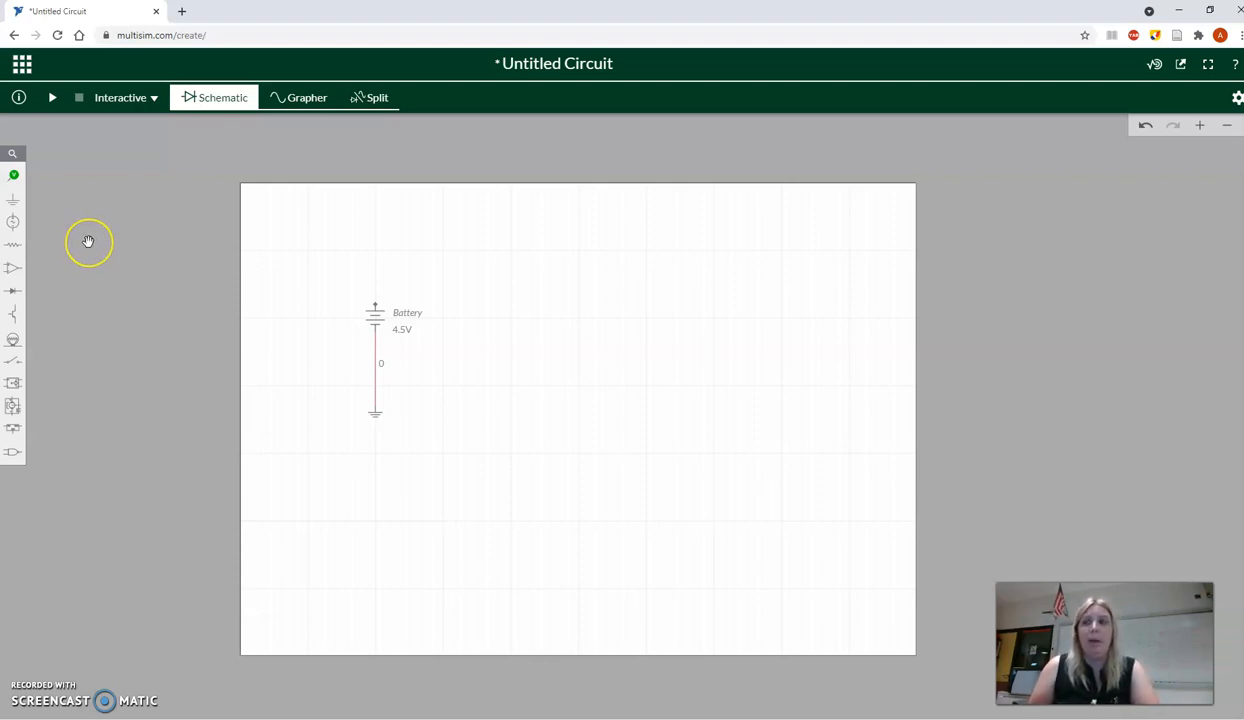
- Place a resistor above and to the right of the battery, trying its flip and rotation, and leave it horizontal
left_click(13, 246)
left_click(73, 284)
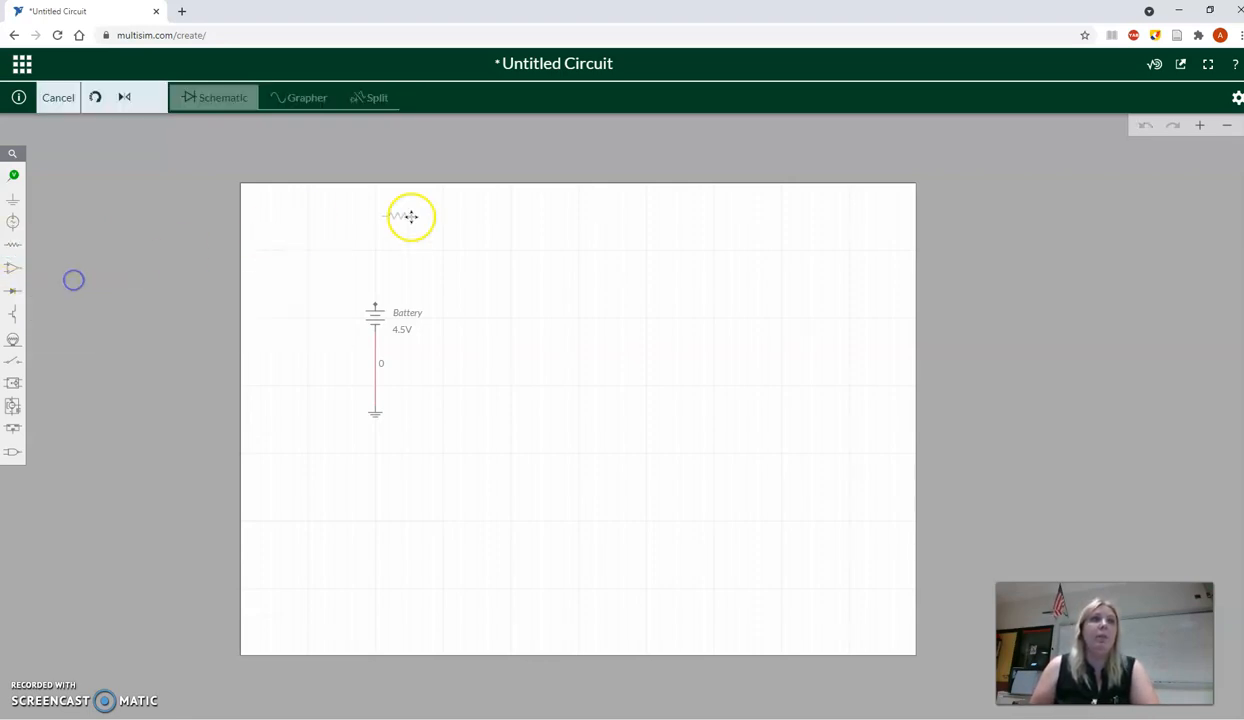
left_click(447, 251)
left_click(417, 231)
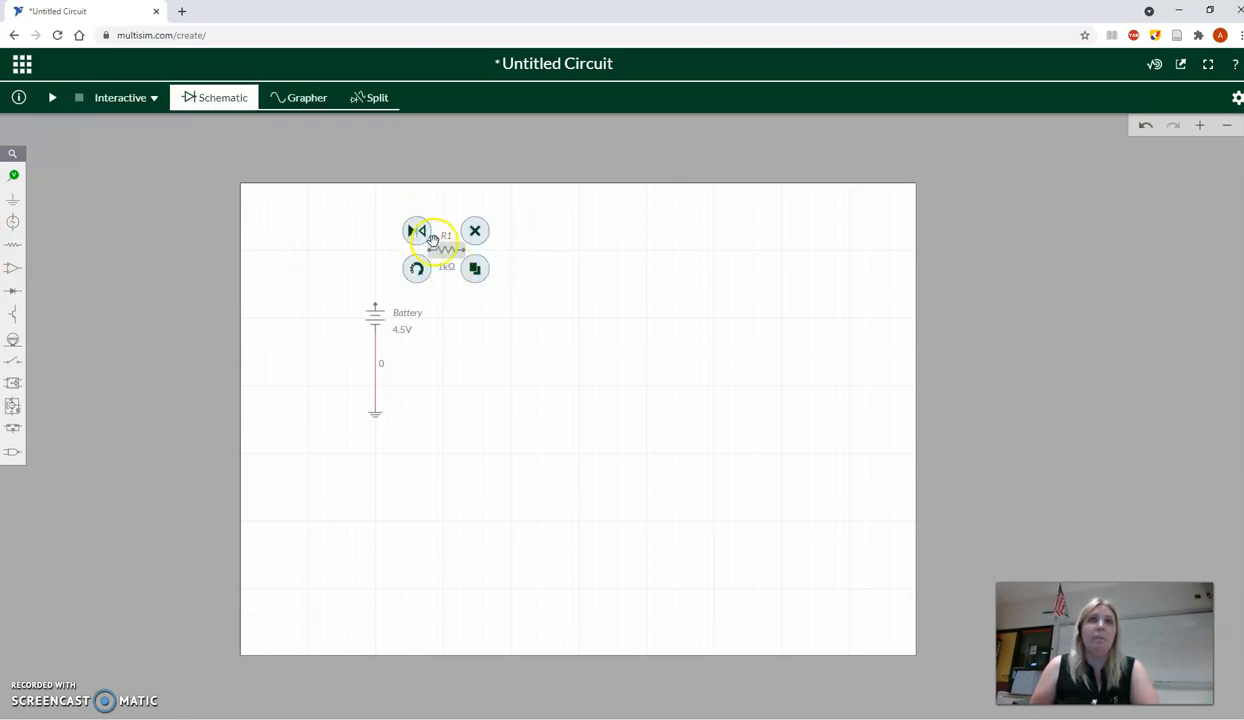
left_click(417, 269)
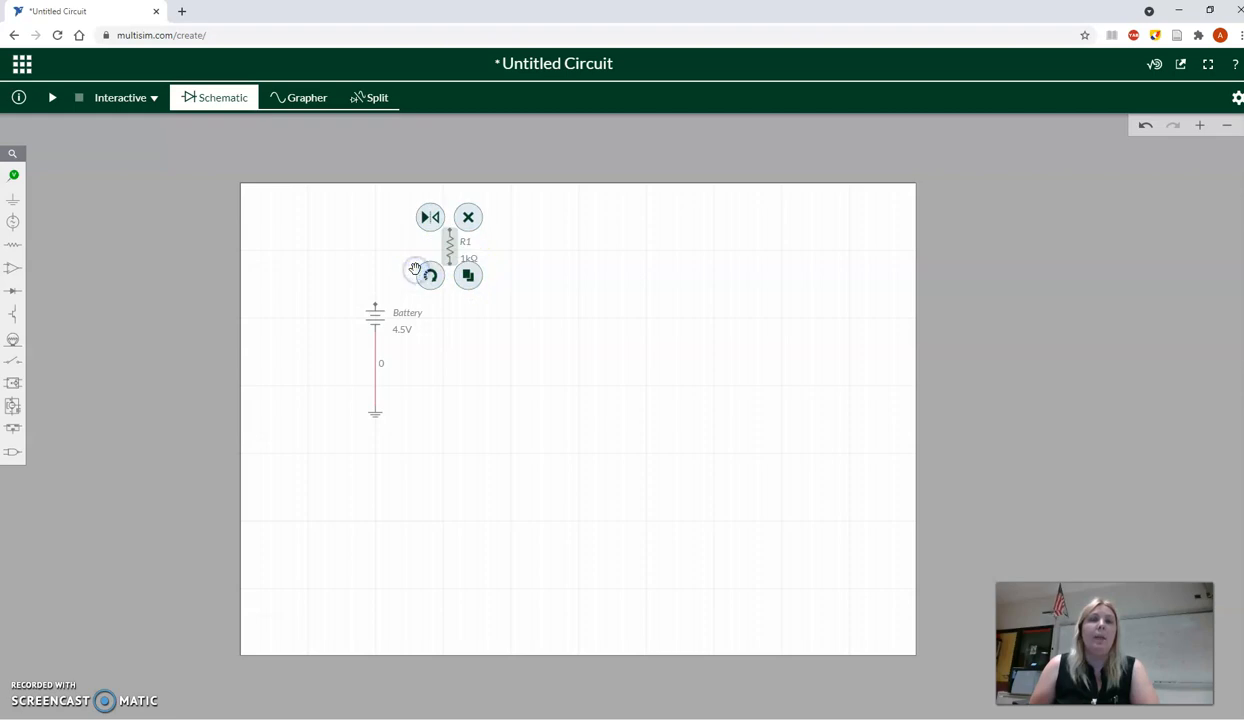
left_click(428, 274)
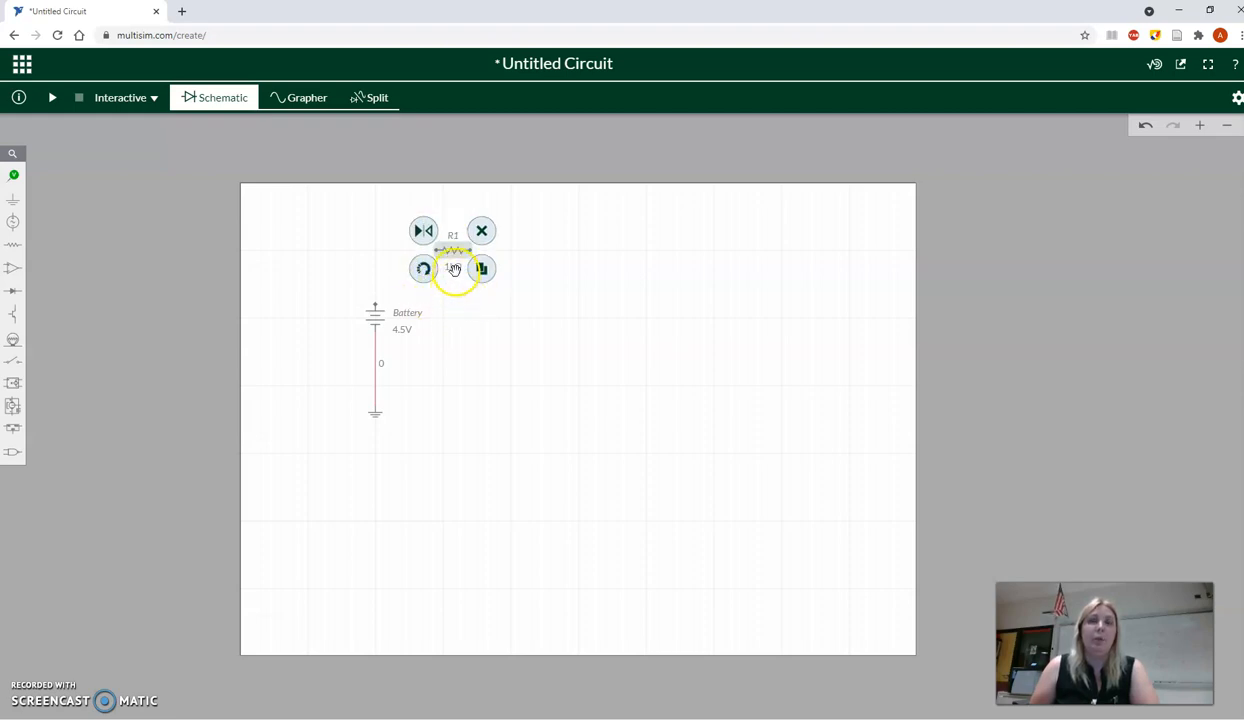
- Set the resistance of resistor R1 to 330 Ω
left_click(454, 269)
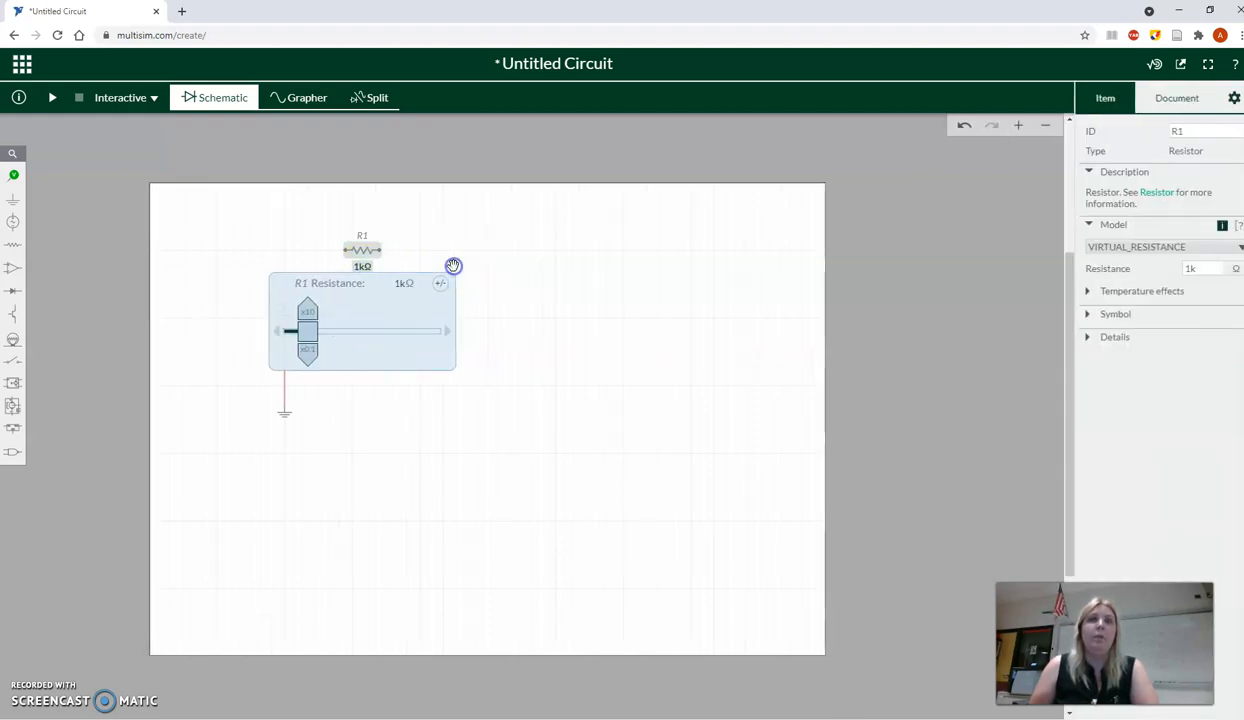
left_click(407, 285)
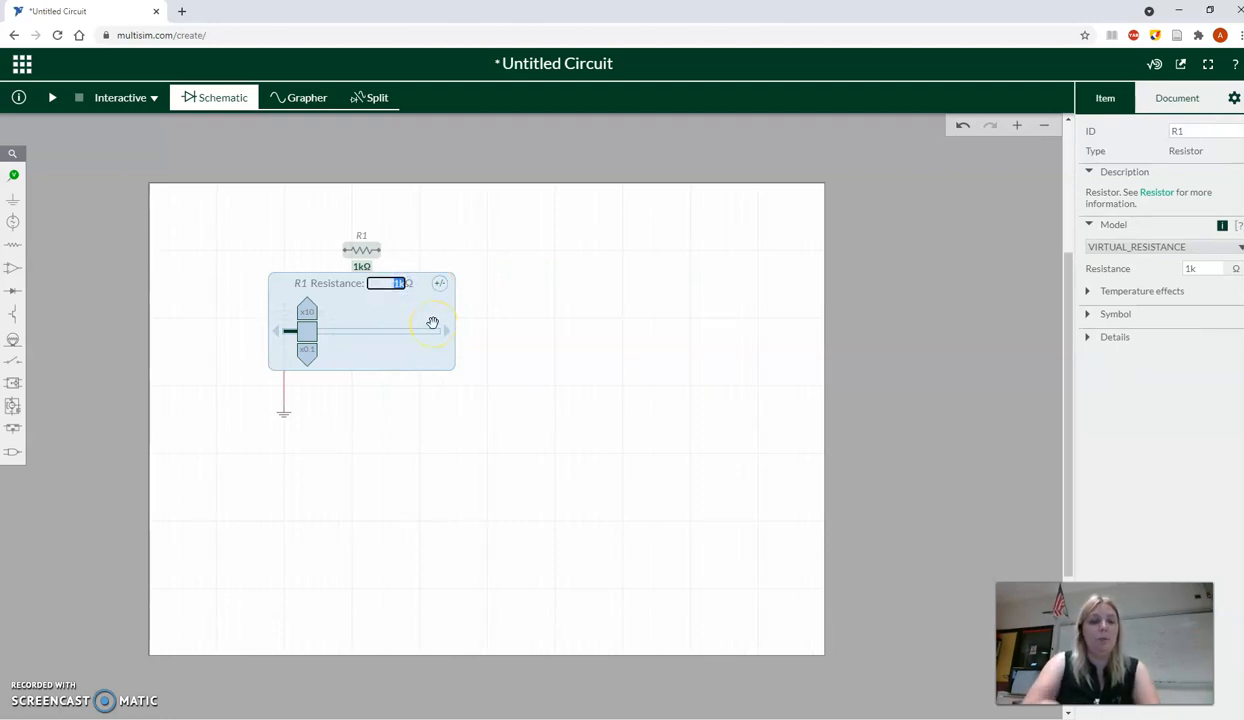
type("330")
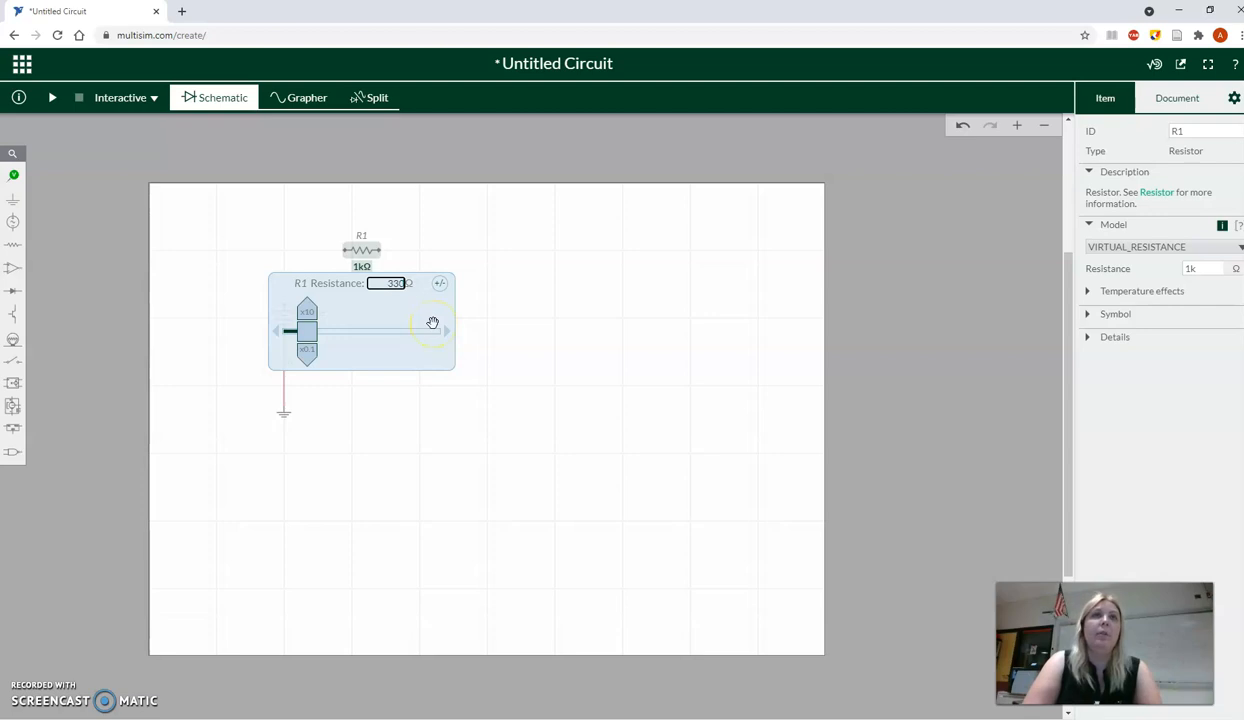
left_click(414, 258)
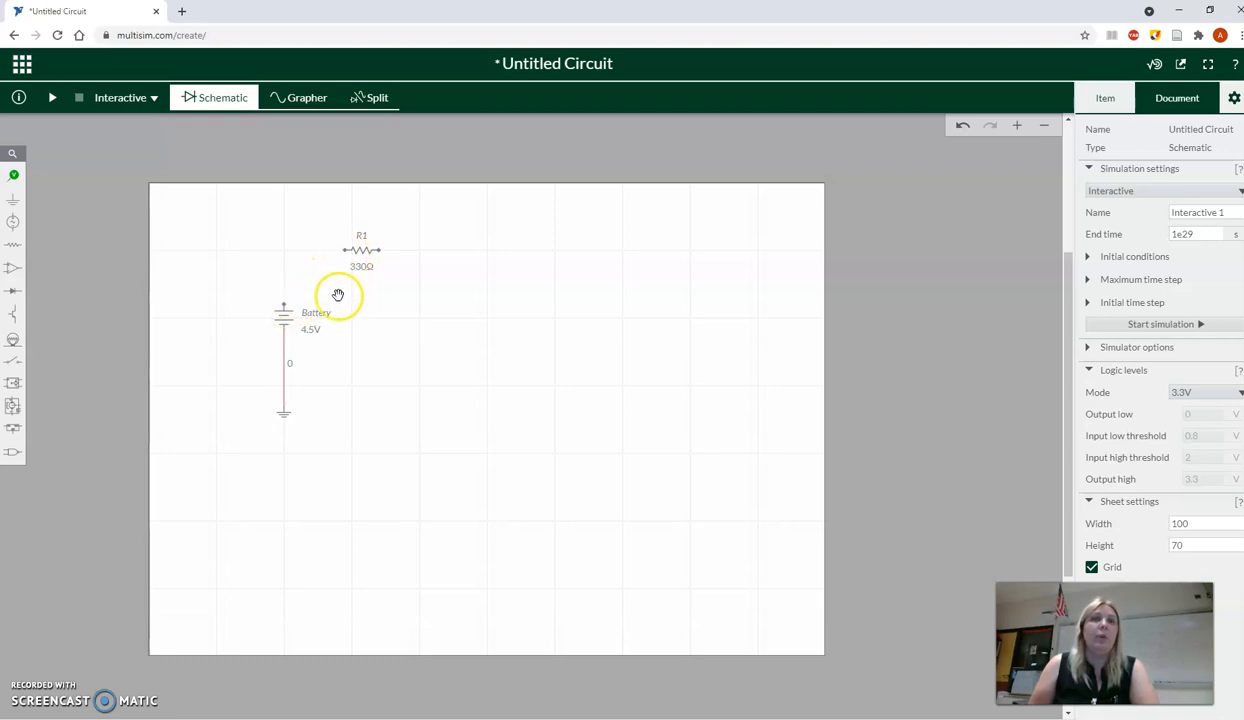
- Wire the left end of resistor R1 to the battery's upper terminal
scroll(337, 309, "up", 1)
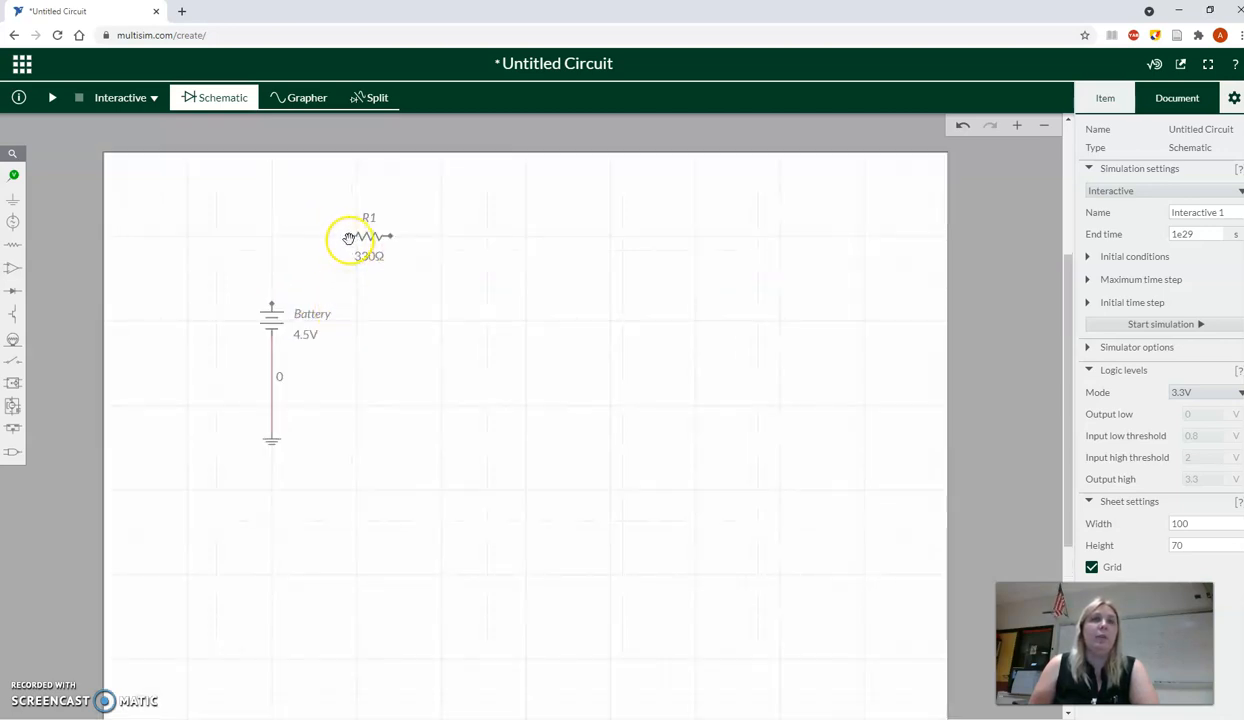
scroll(344, 244, "up", 2)
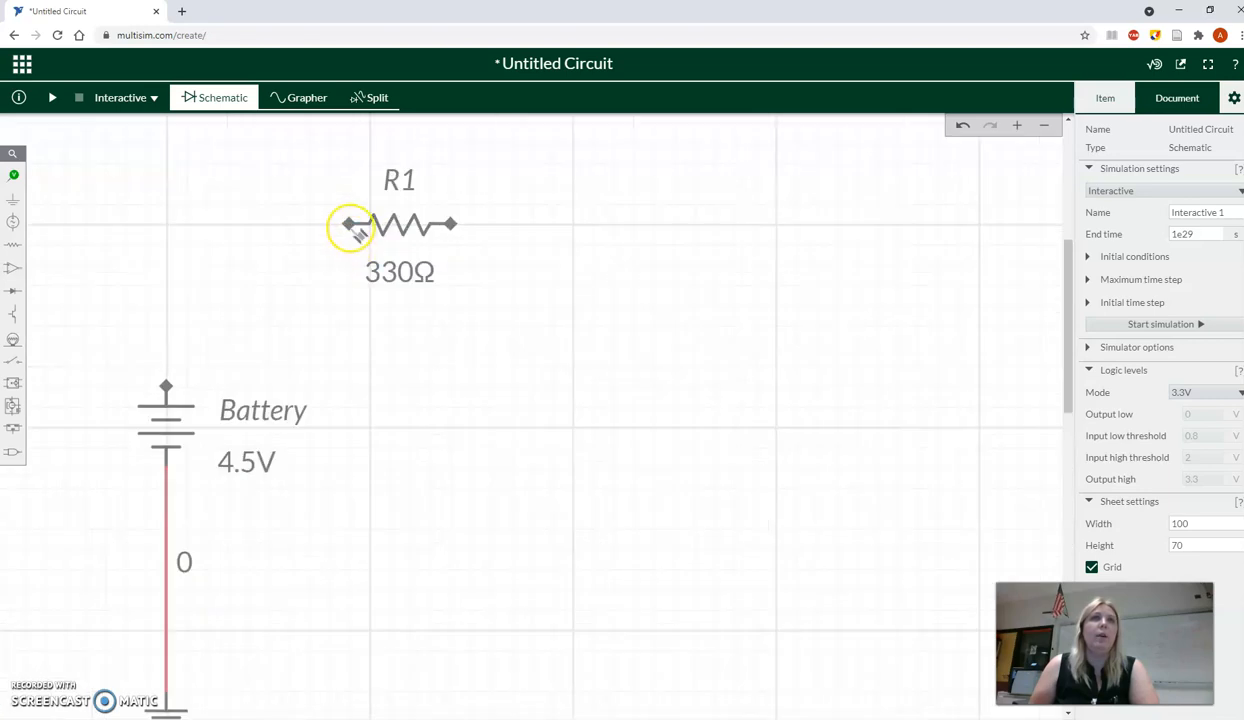
left_click_drag(356, 232, 172, 389)
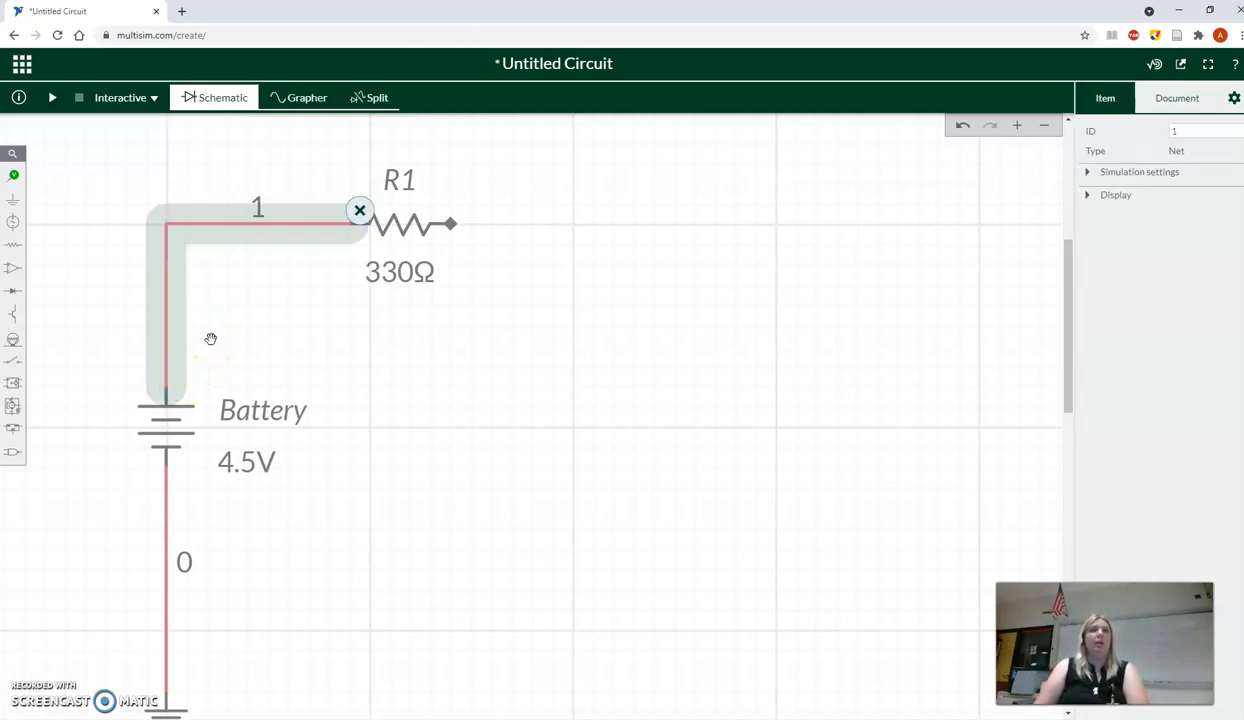
left_click(342, 308)
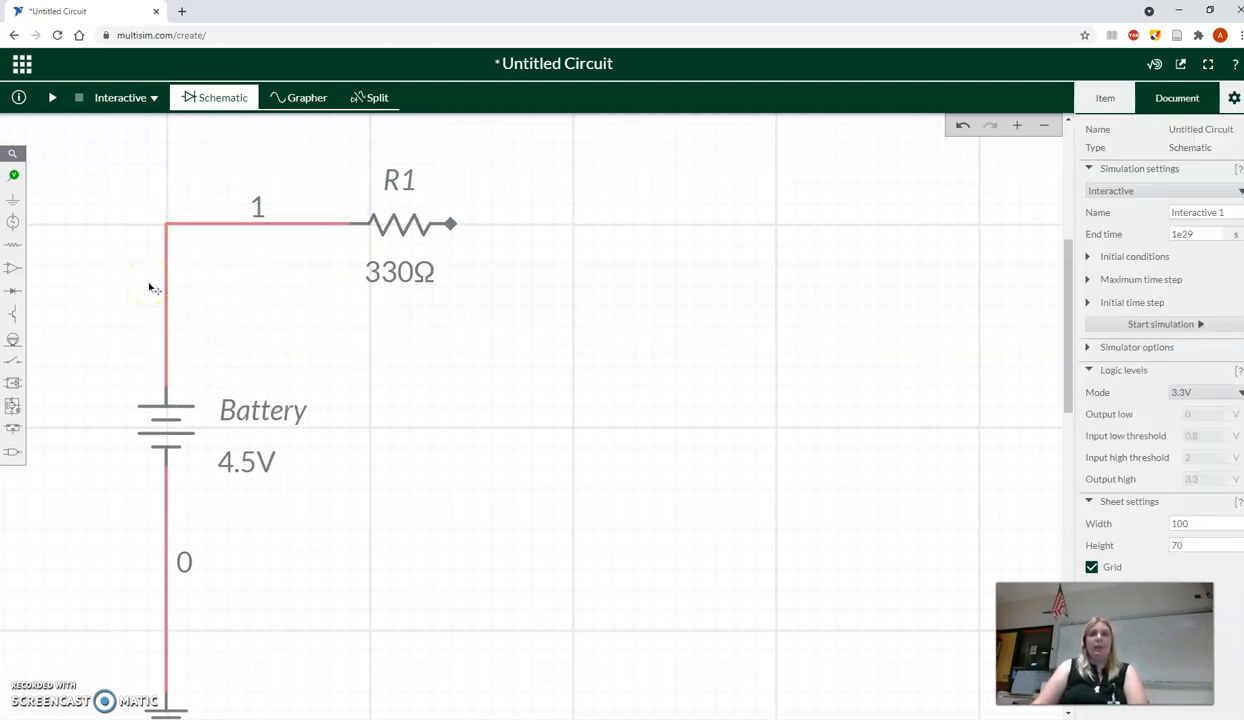
- Place an LED vertically, pointing down, to the right of and below resistor R1
left_click(11, 292)
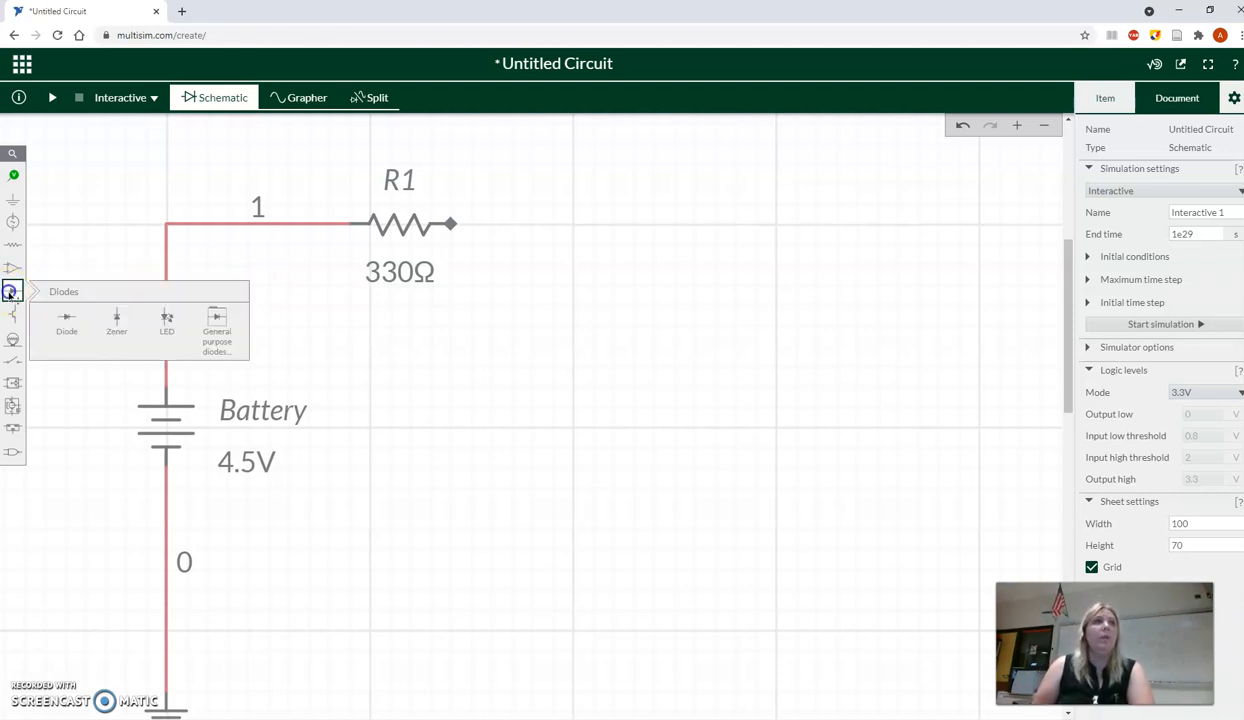
left_click(169, 323)
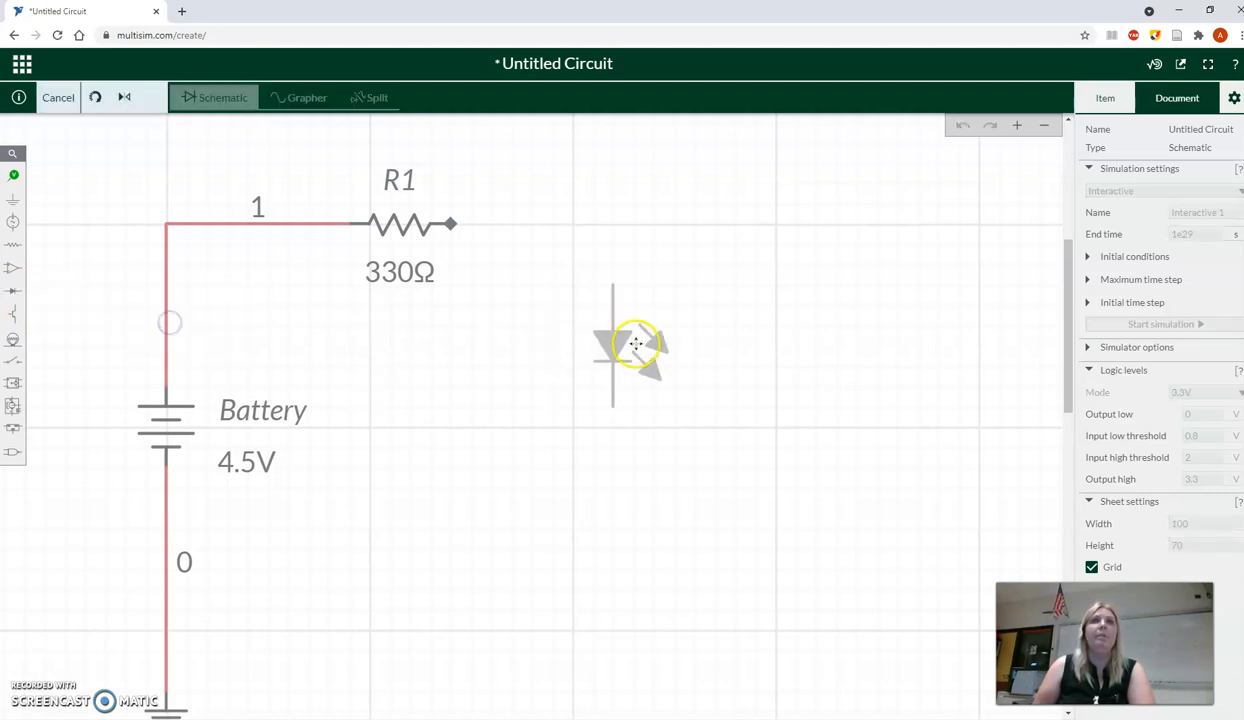
left_click(595, 329)
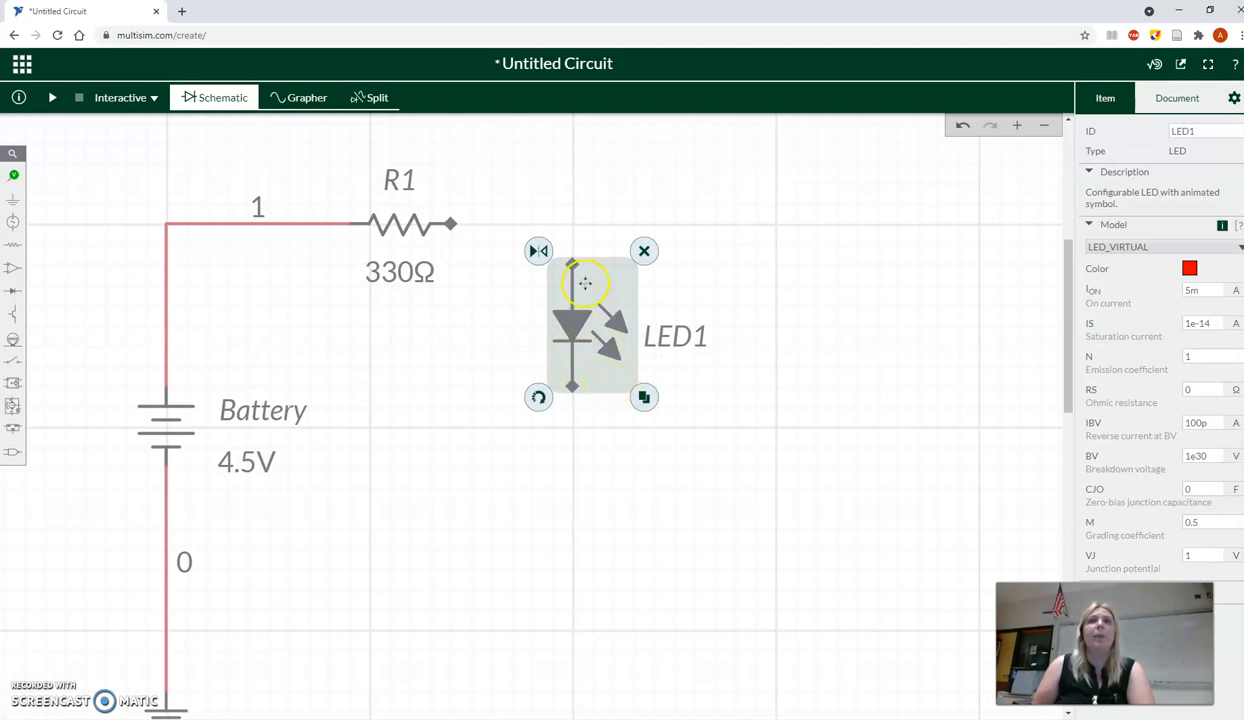
- Wire R1's free end to the LED's upper terminal and the LED's lower terminal to the wire between battery and ground
left_click(453, 228)
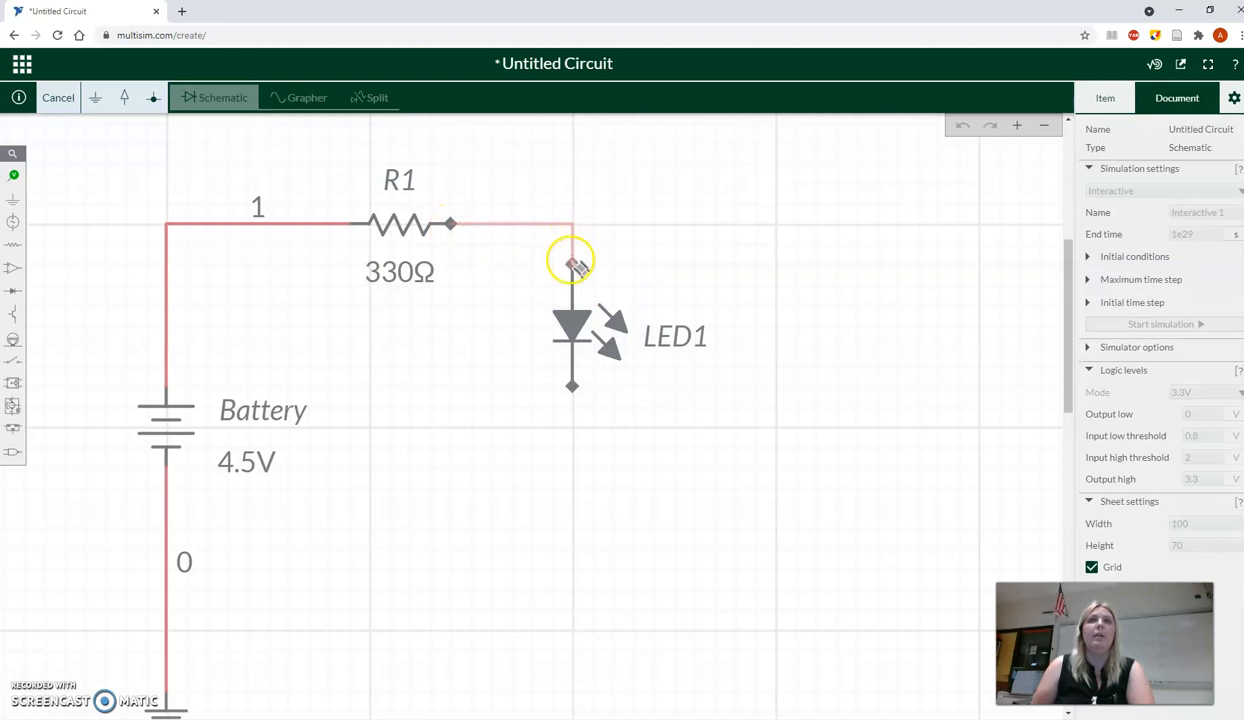
left_click(571, 264)
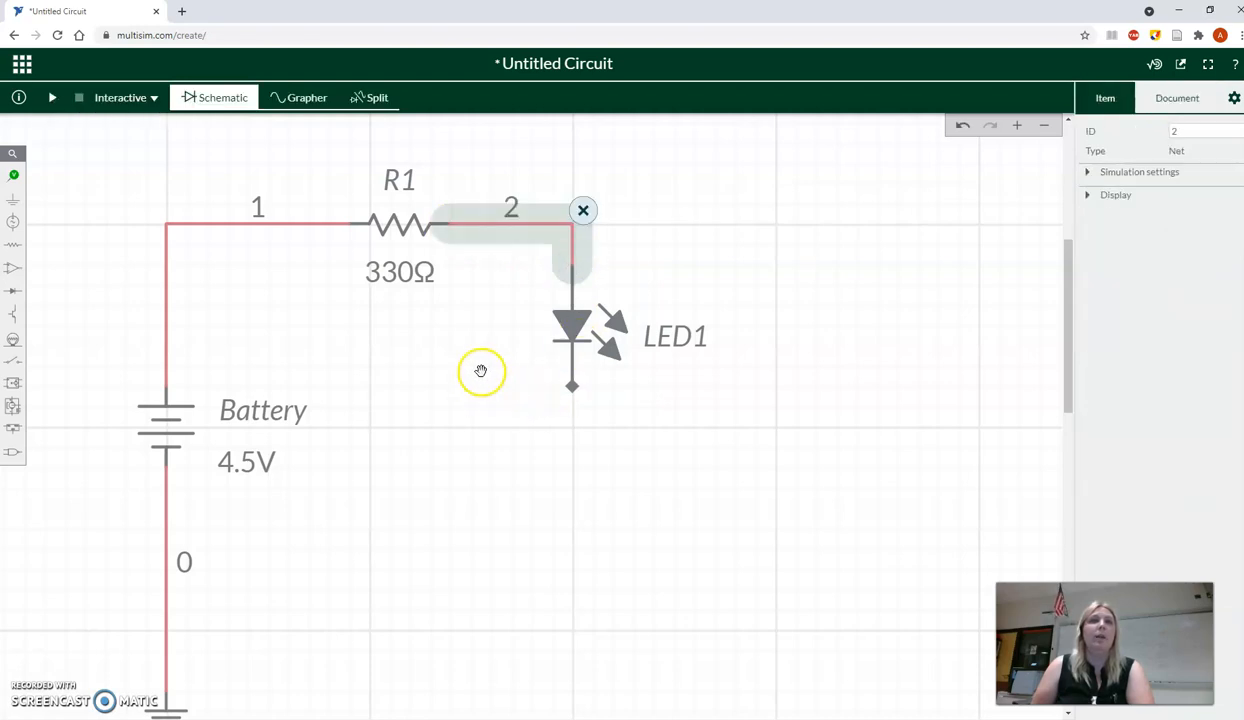
left_click(572, 388)
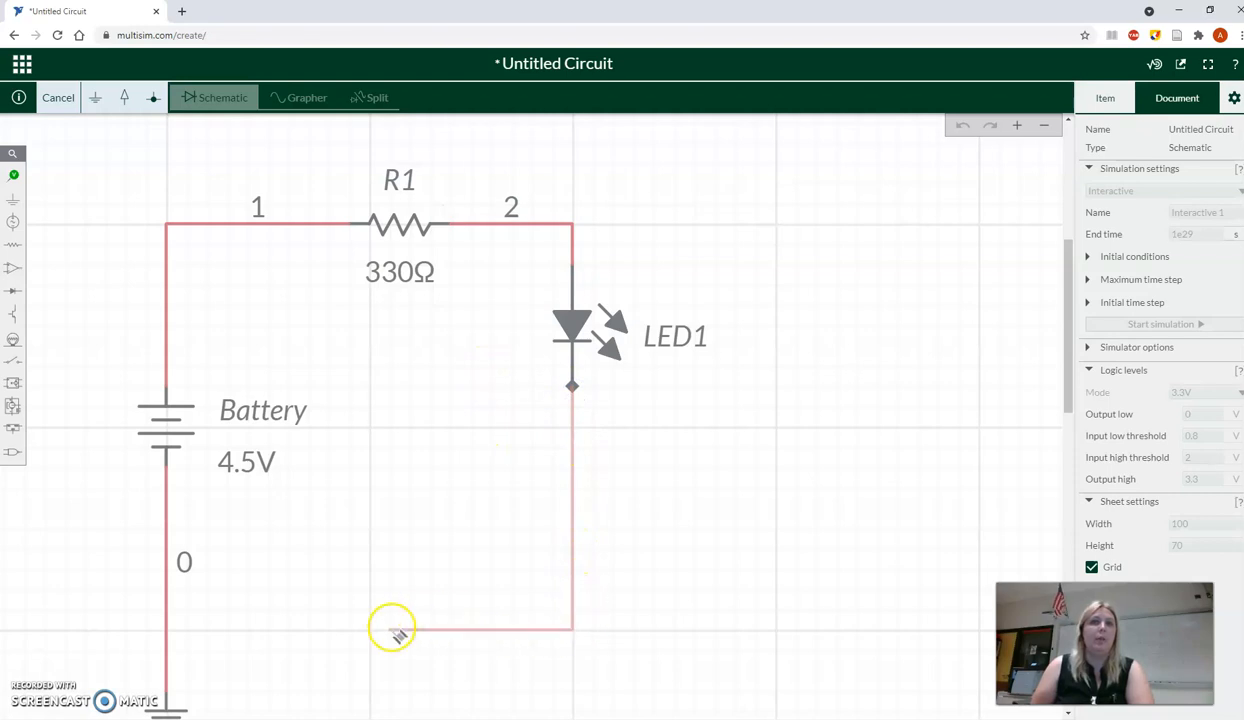
left_click(168, 632)
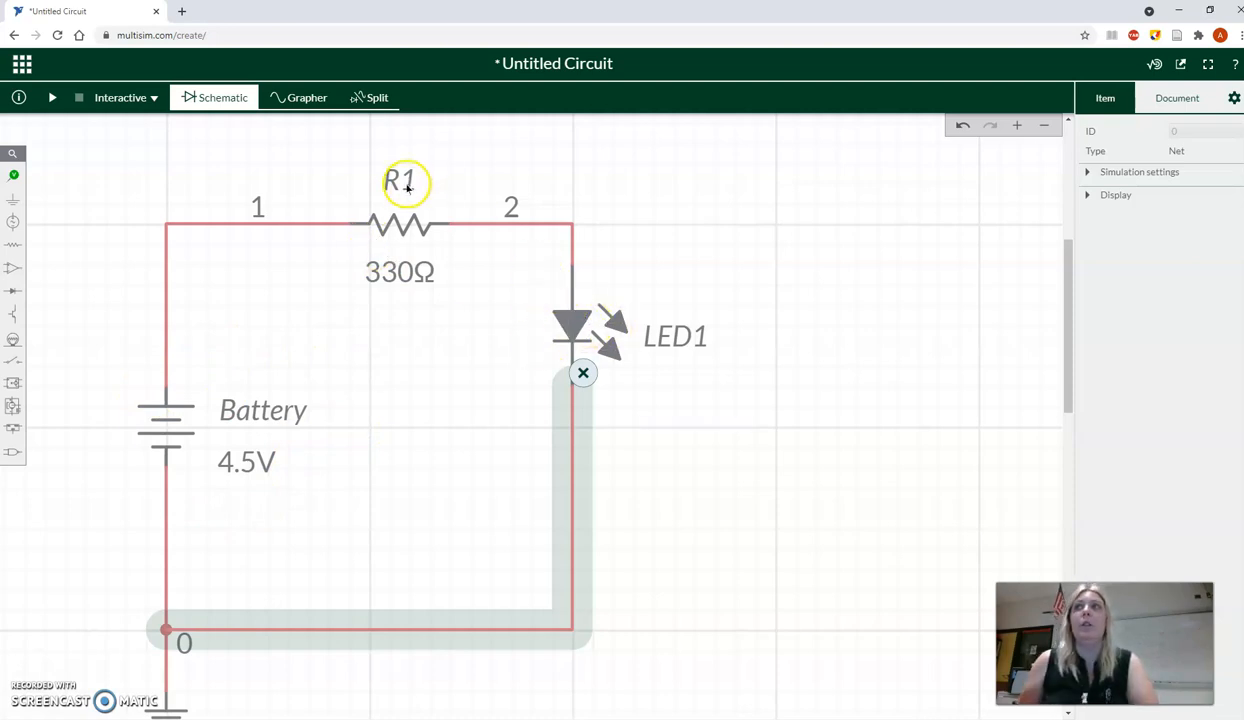
- Run the interactive simulation of the circuit and export the schematic as an image
left_click(53, 98)
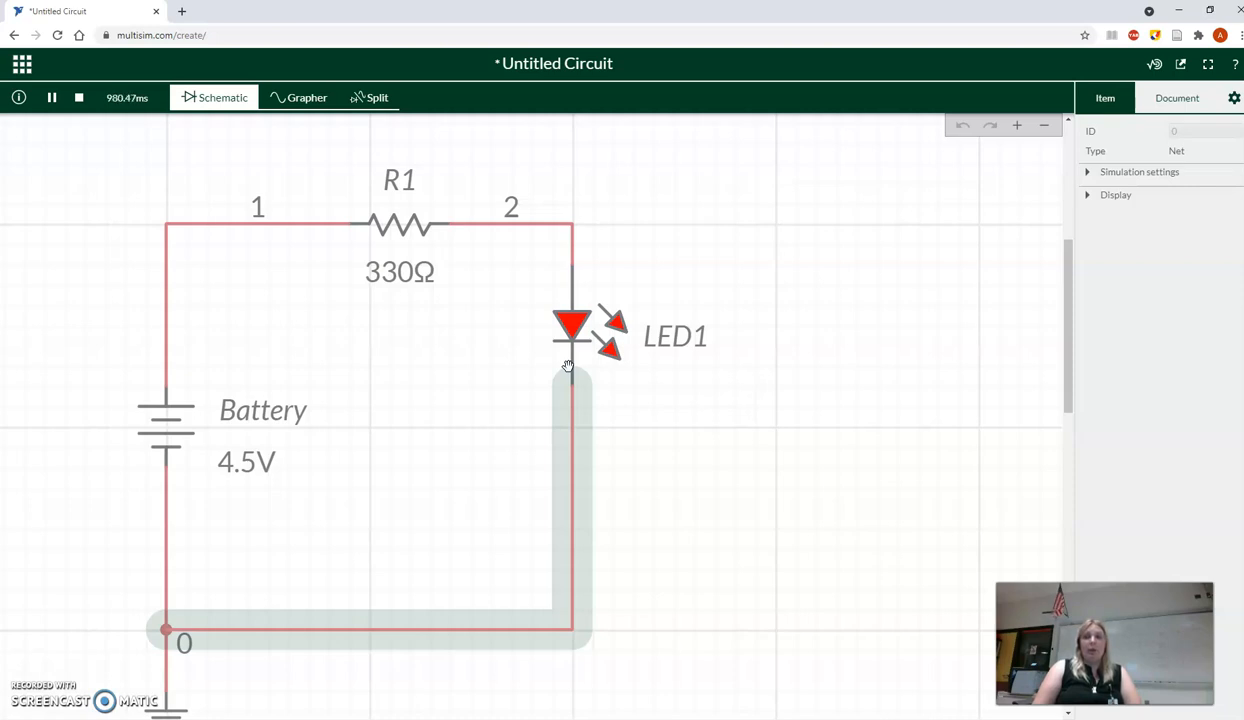
left_click(1182, 65)
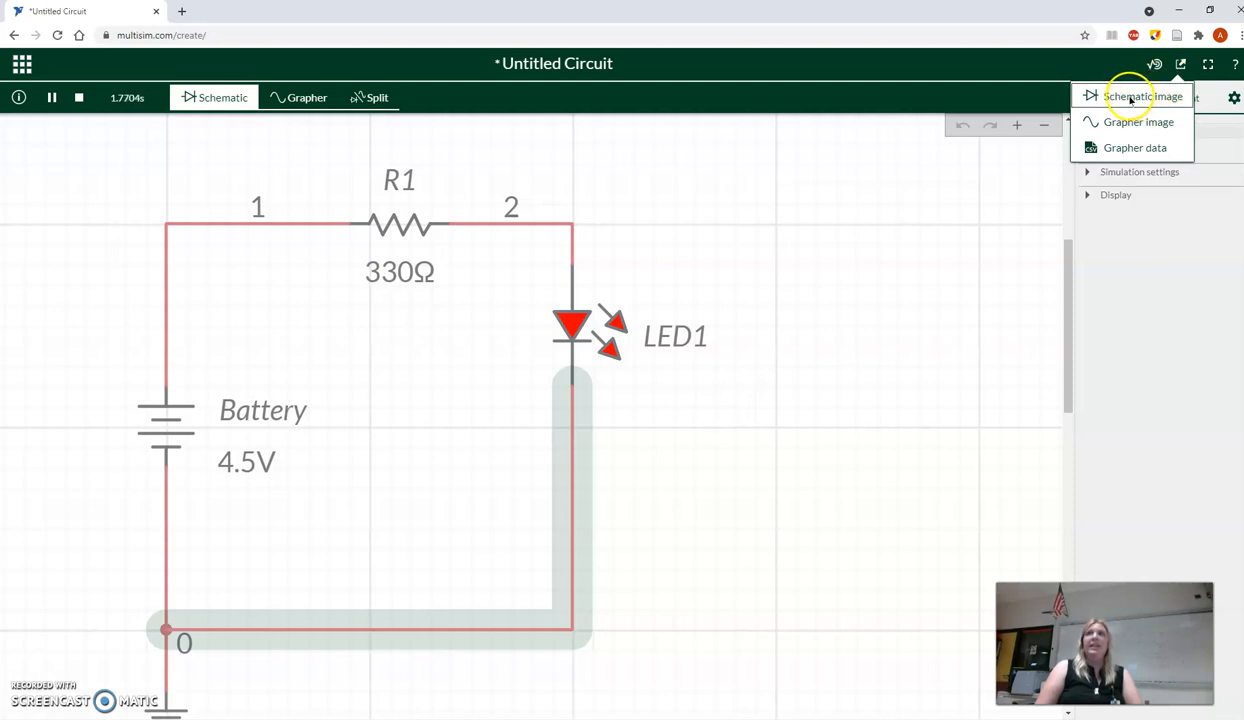
left_click(1130, 98)
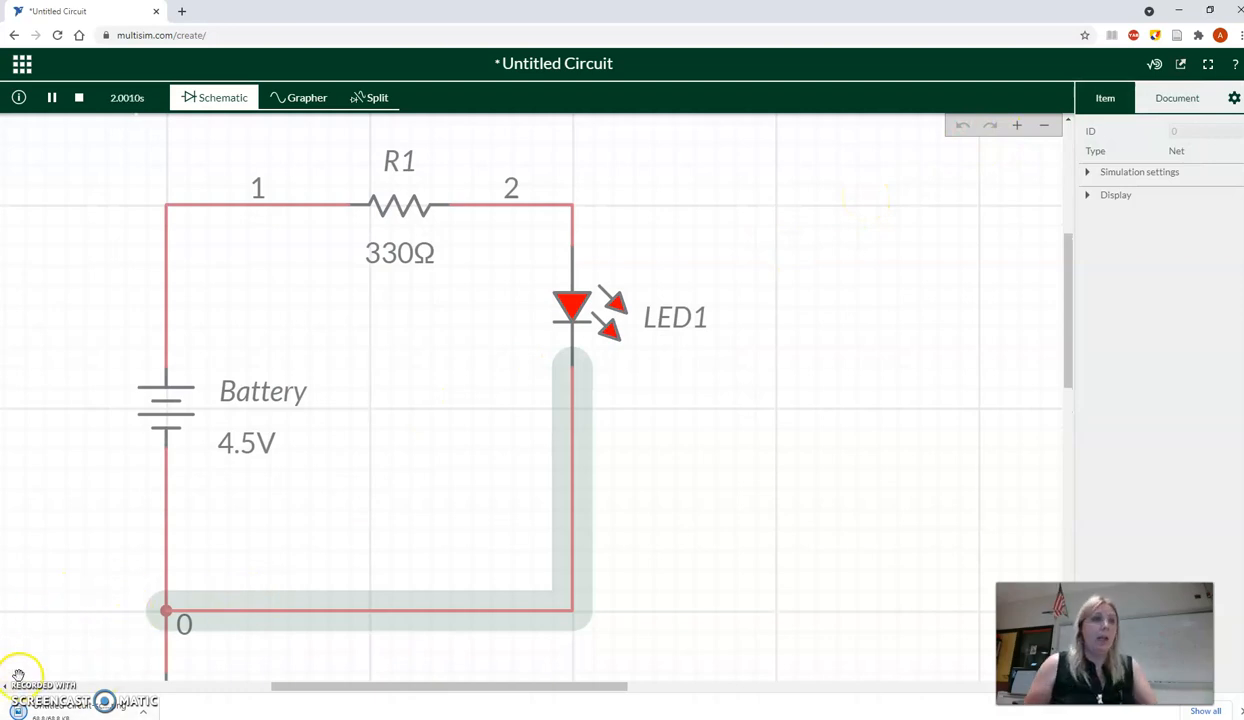
- View the exported Untitled Circuit-schematic.png, return to the circuit and stop the simulation
left_click(78, 712)
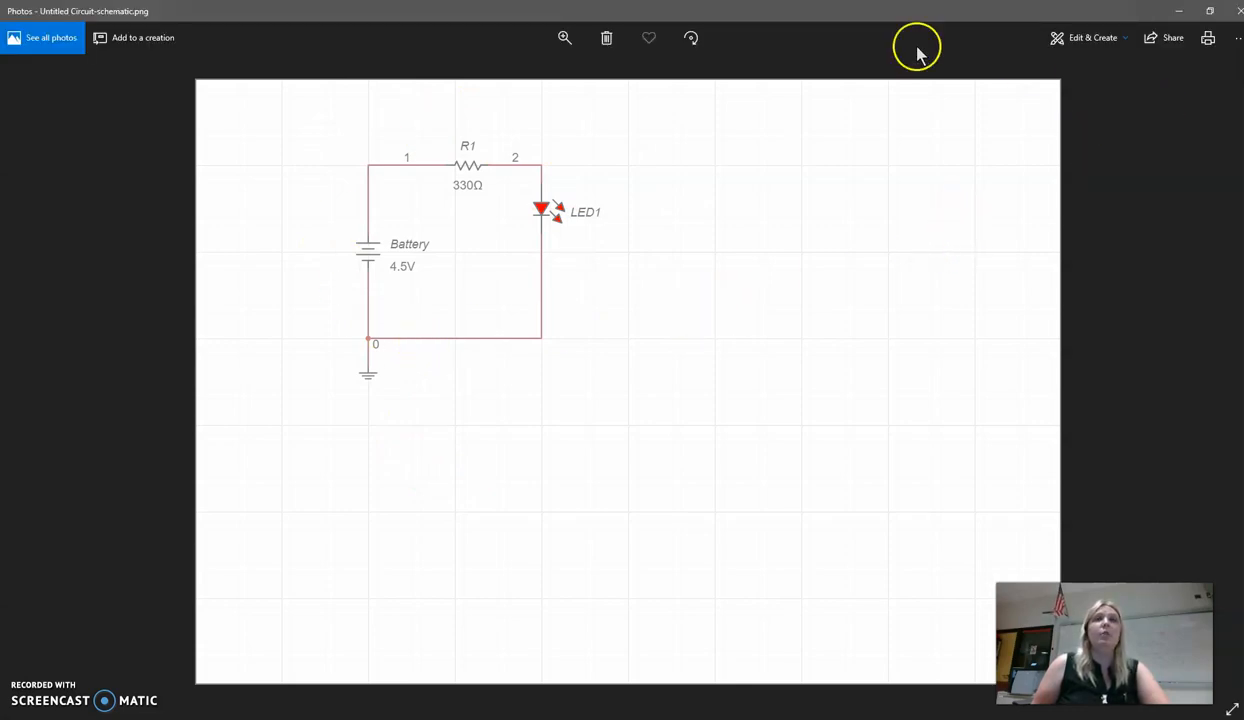
left_click(1237, 13)
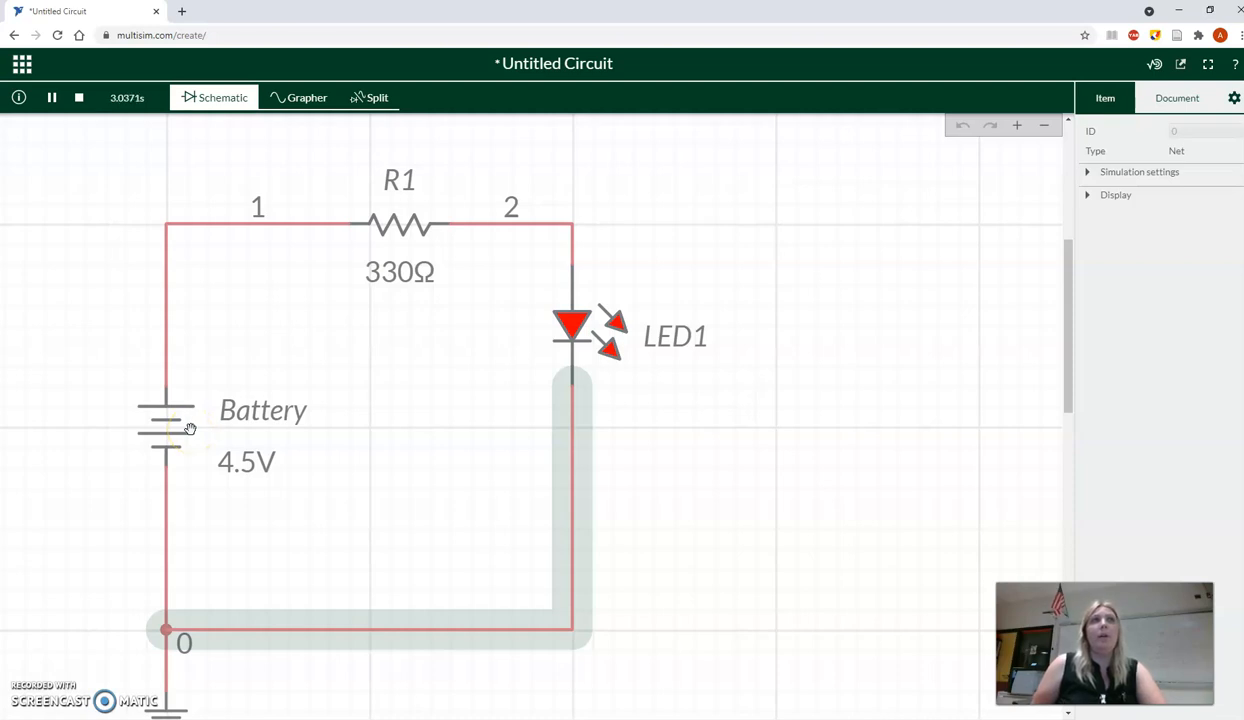
left_click(79, 98)
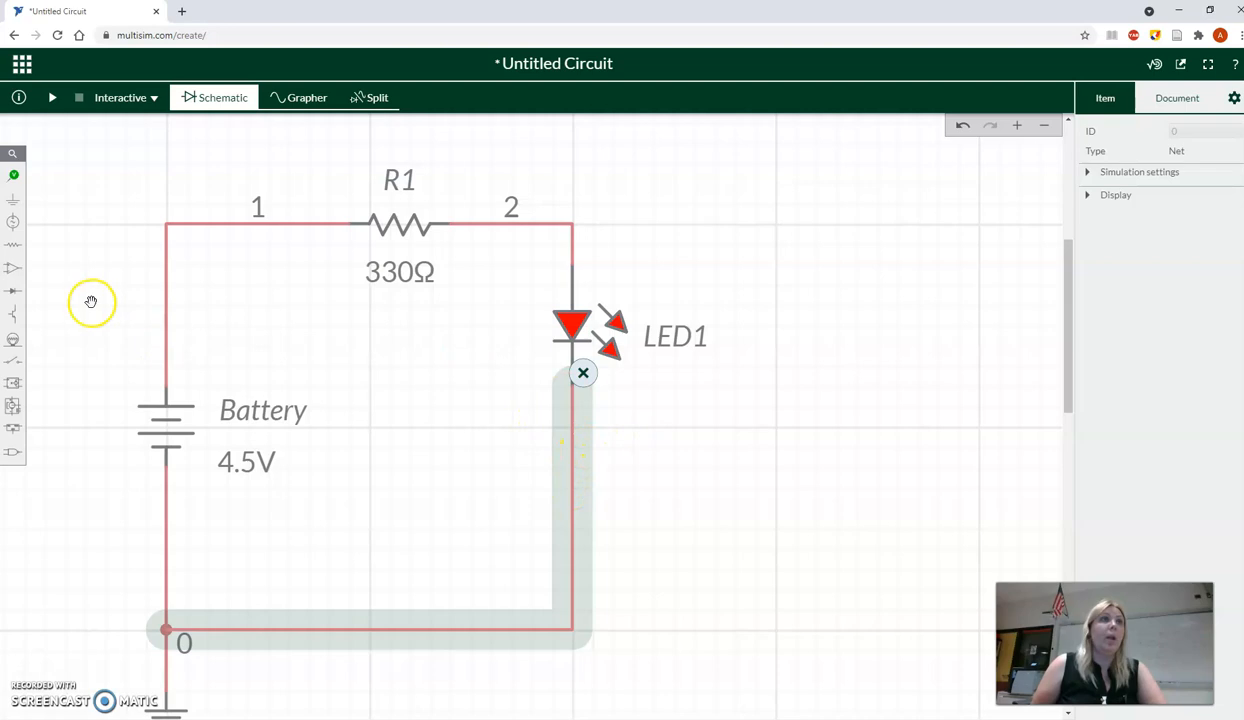
- Place an SPDT switch in the empty area to the right of the LED circuit
left_click(13, 362)
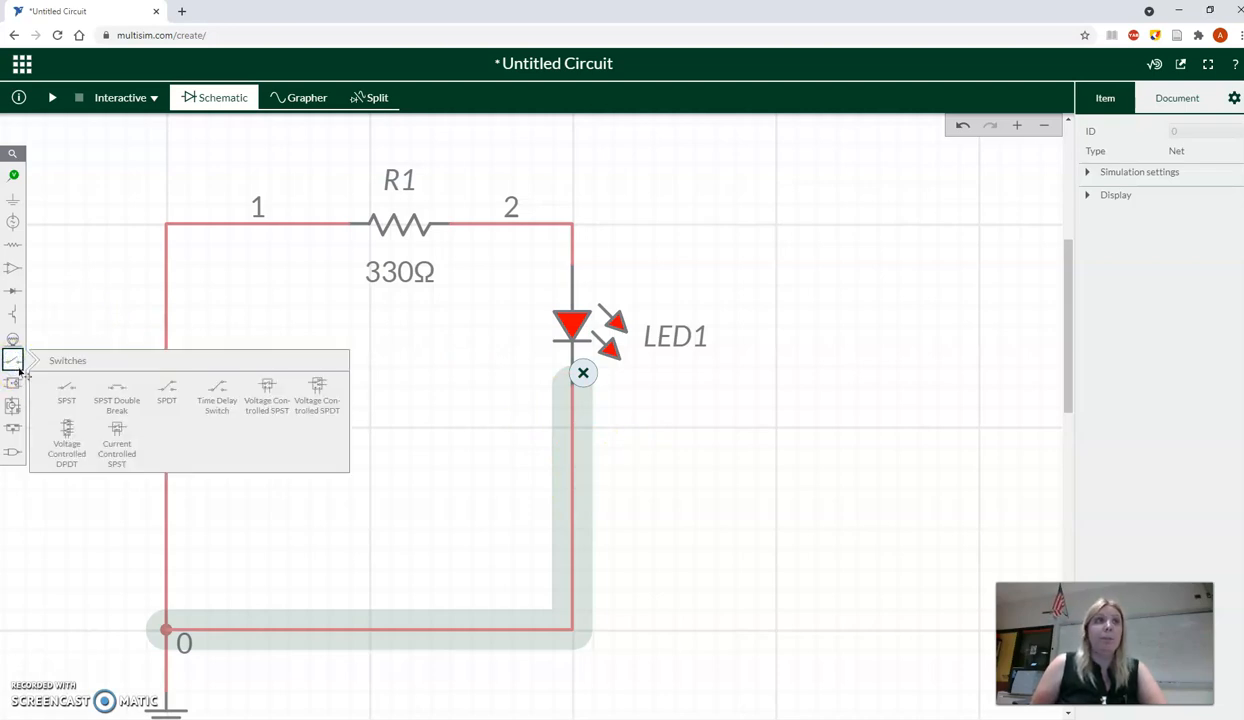
left_click(116, 402)
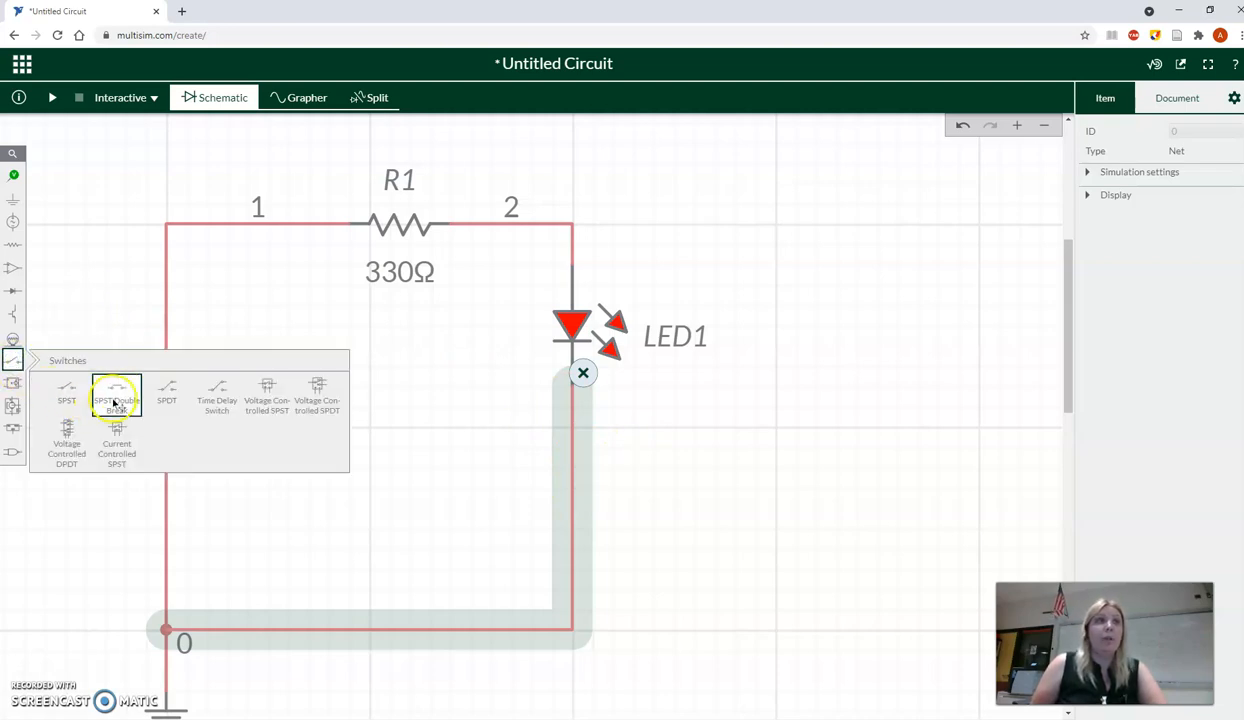
left_click(170, 404)
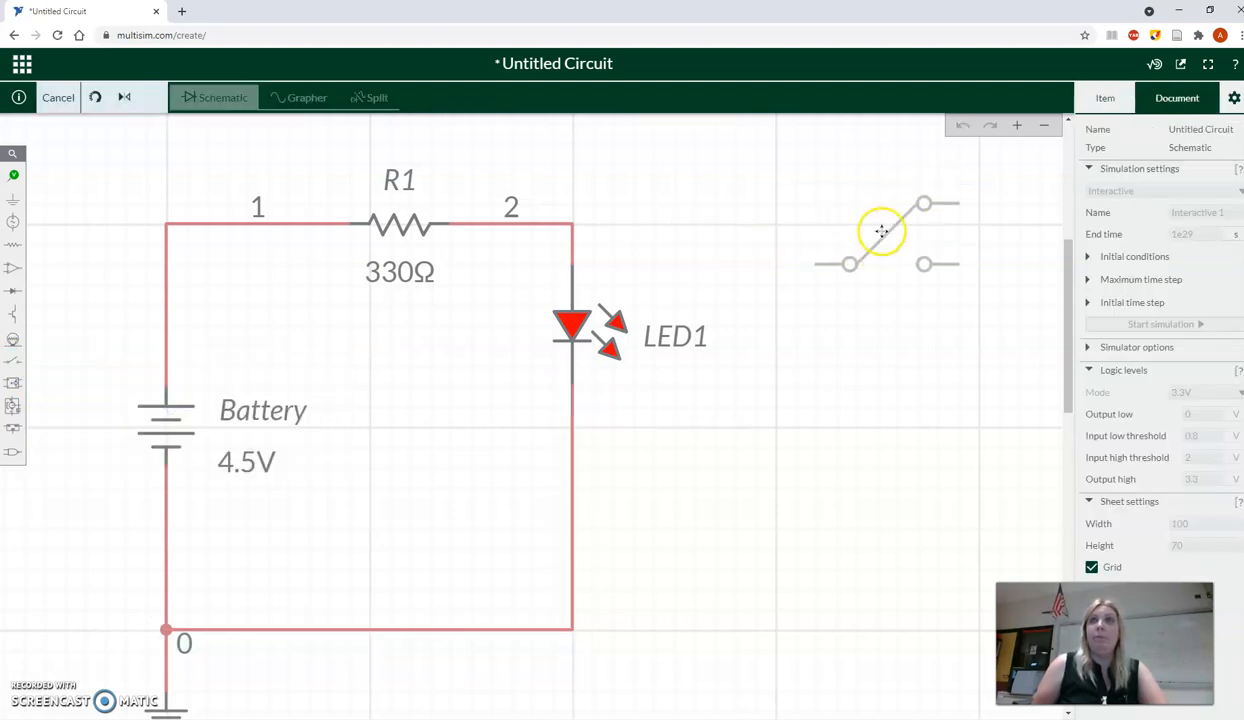
left_click(878, 228)
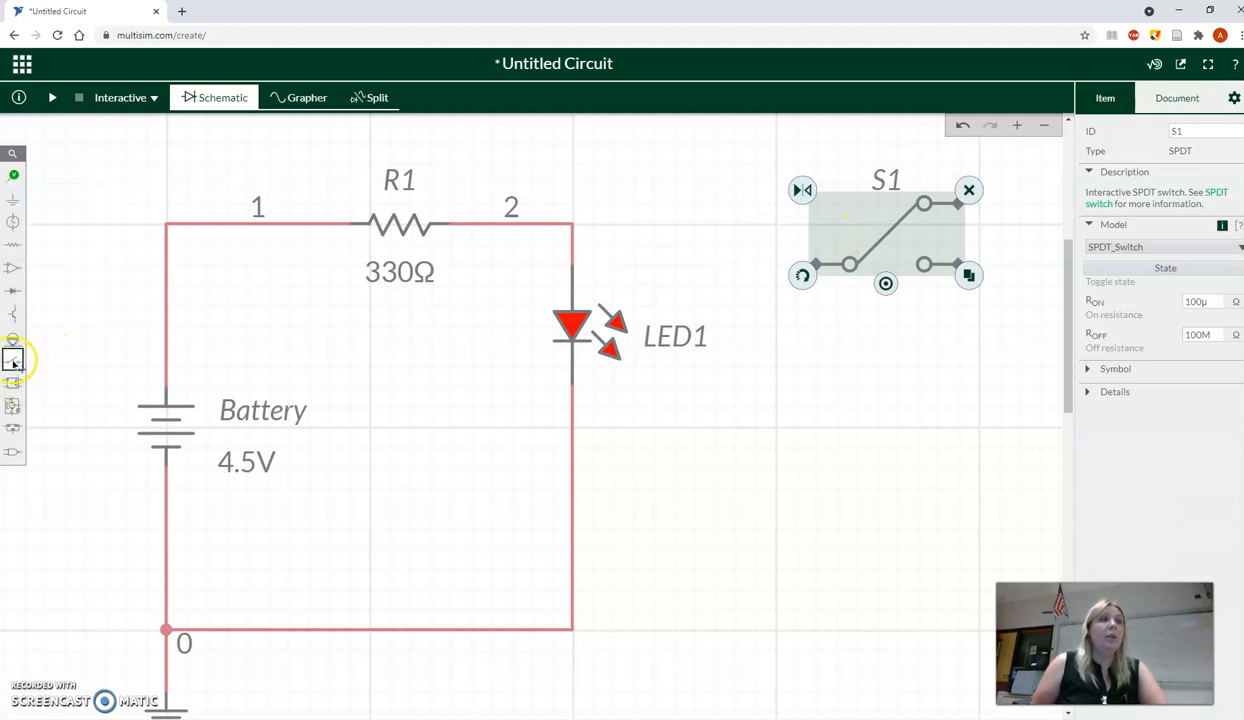
- Place a potentiometer below the SPDT switch and rotate it to lie horizontally
left_click(14, 245)
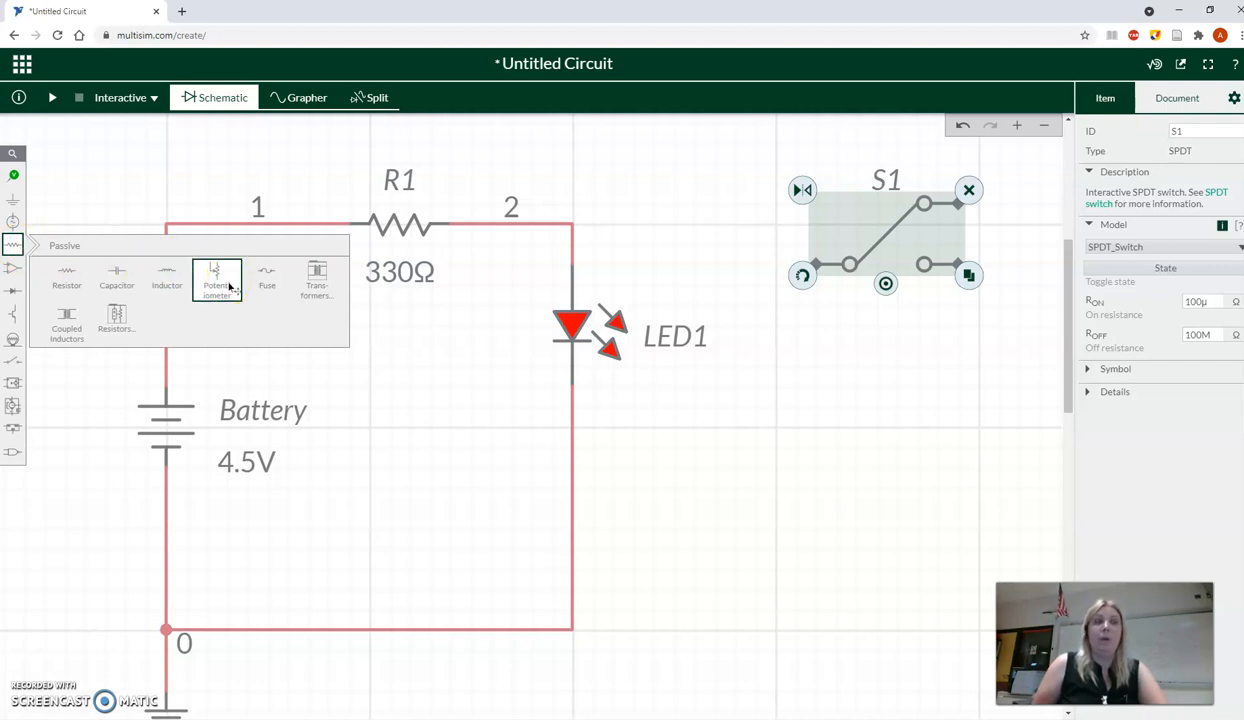
left_click(229, 286)
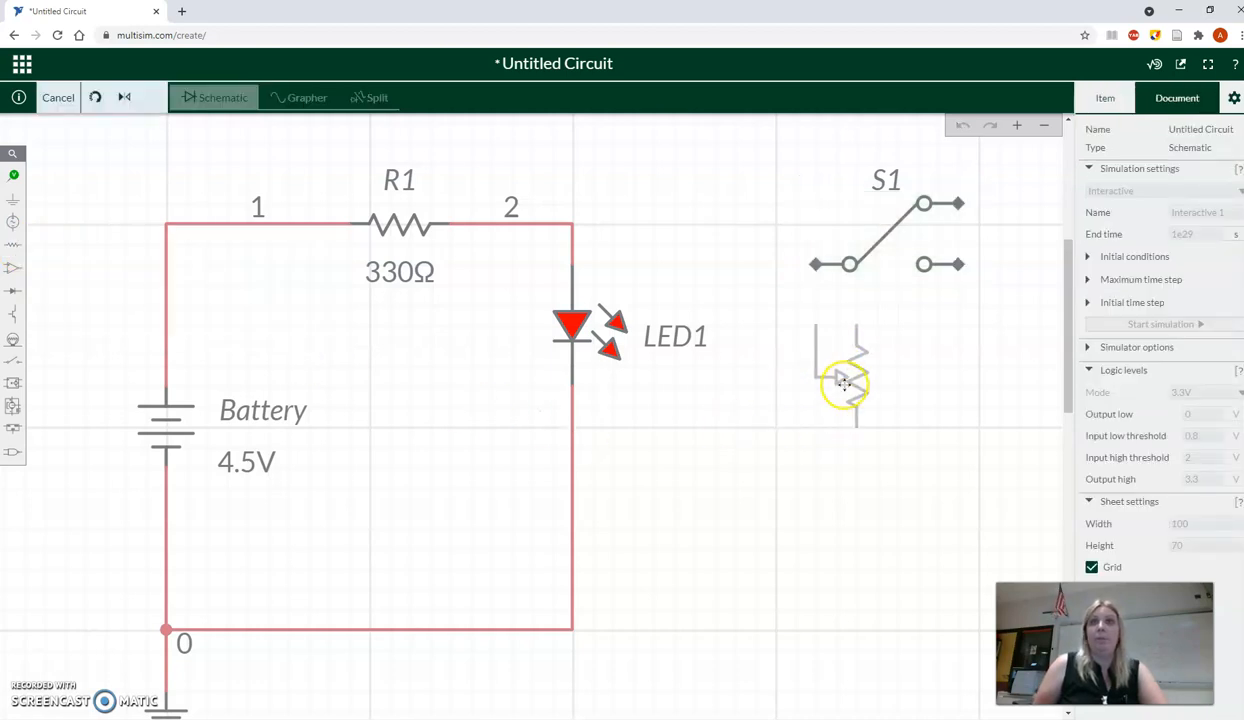
left_click(839, 378)
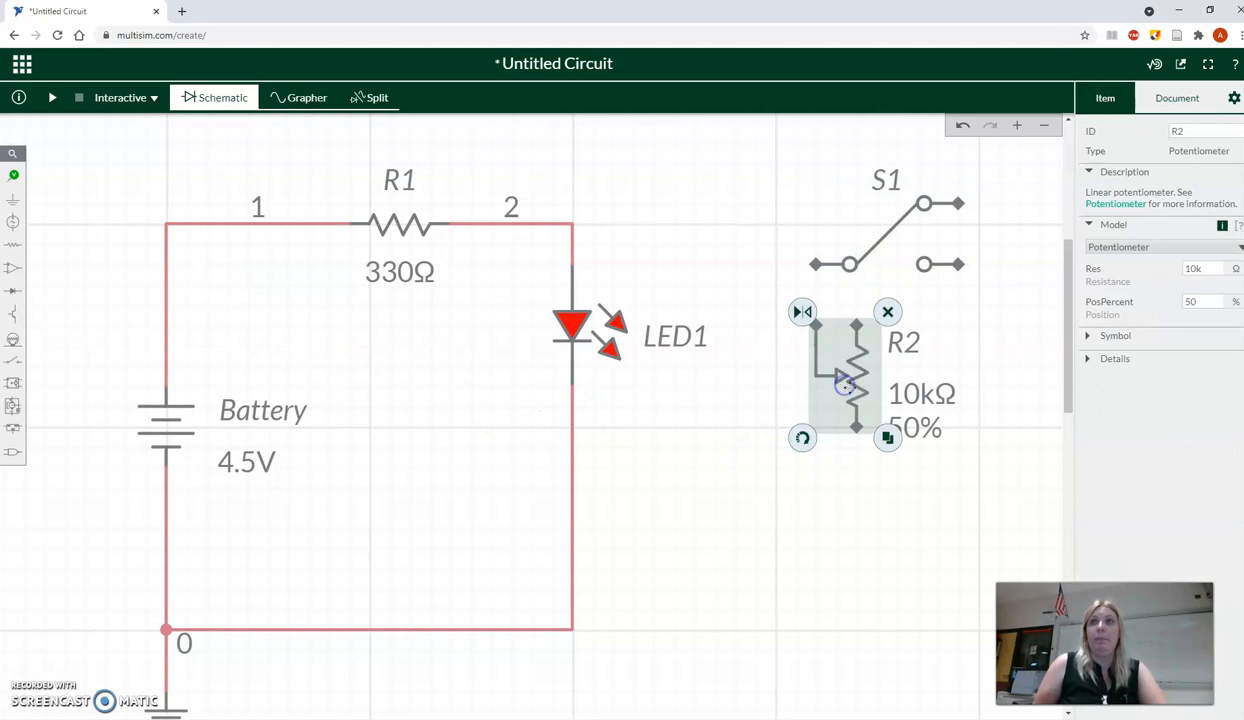
left_click(802, 438)
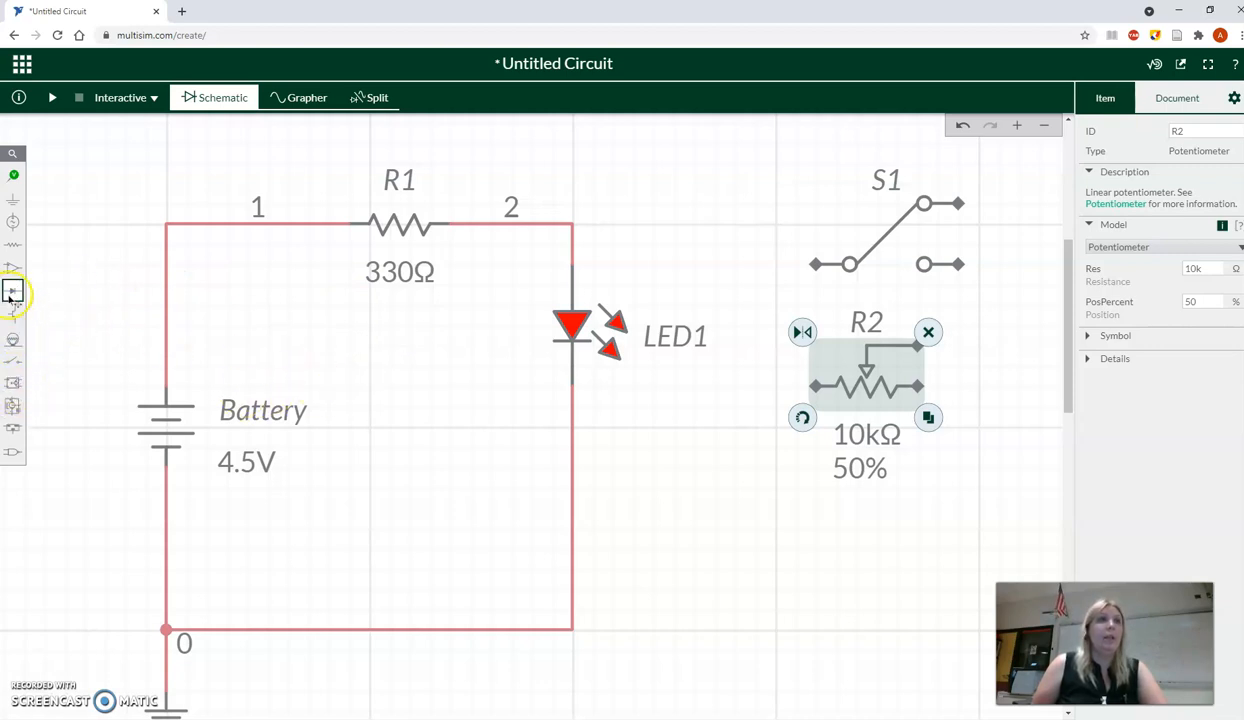
- Place three downward-pointing LEDs side by side in a row below the potentiometer, outside the existing circuit
left_click(10, 292)
left_click(166, 312)
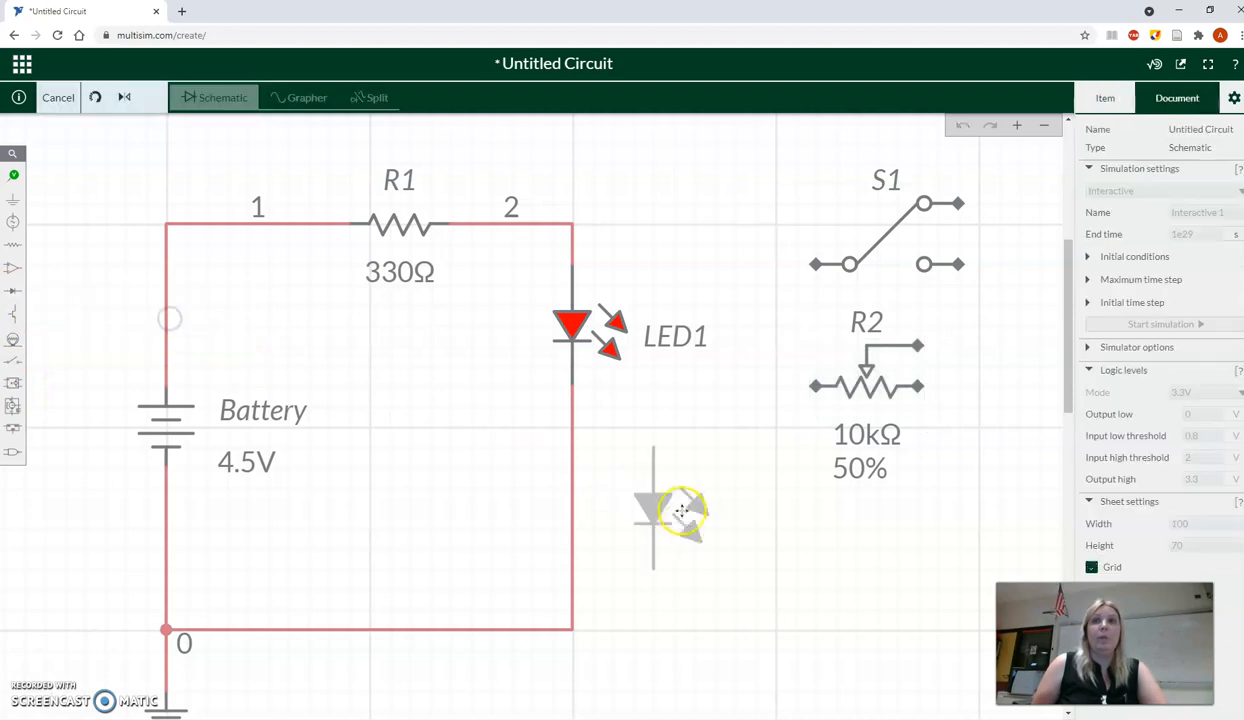
left_click(689, 549)
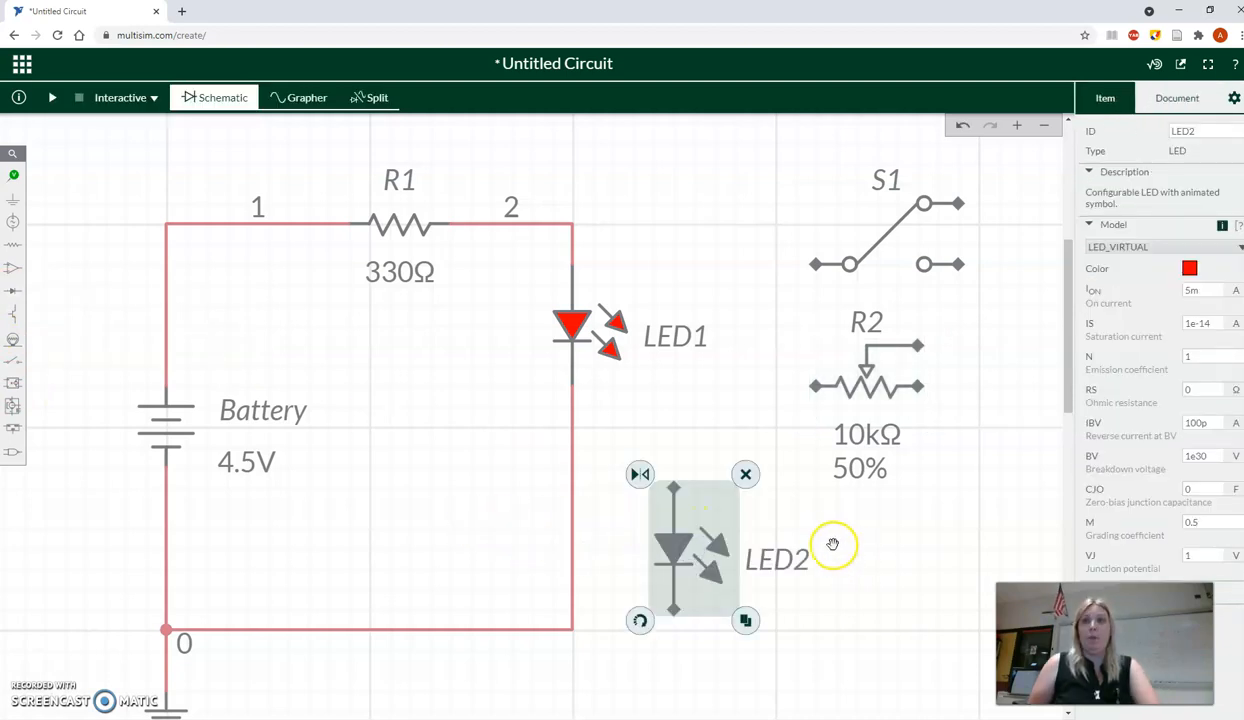
left_click(13, 290)
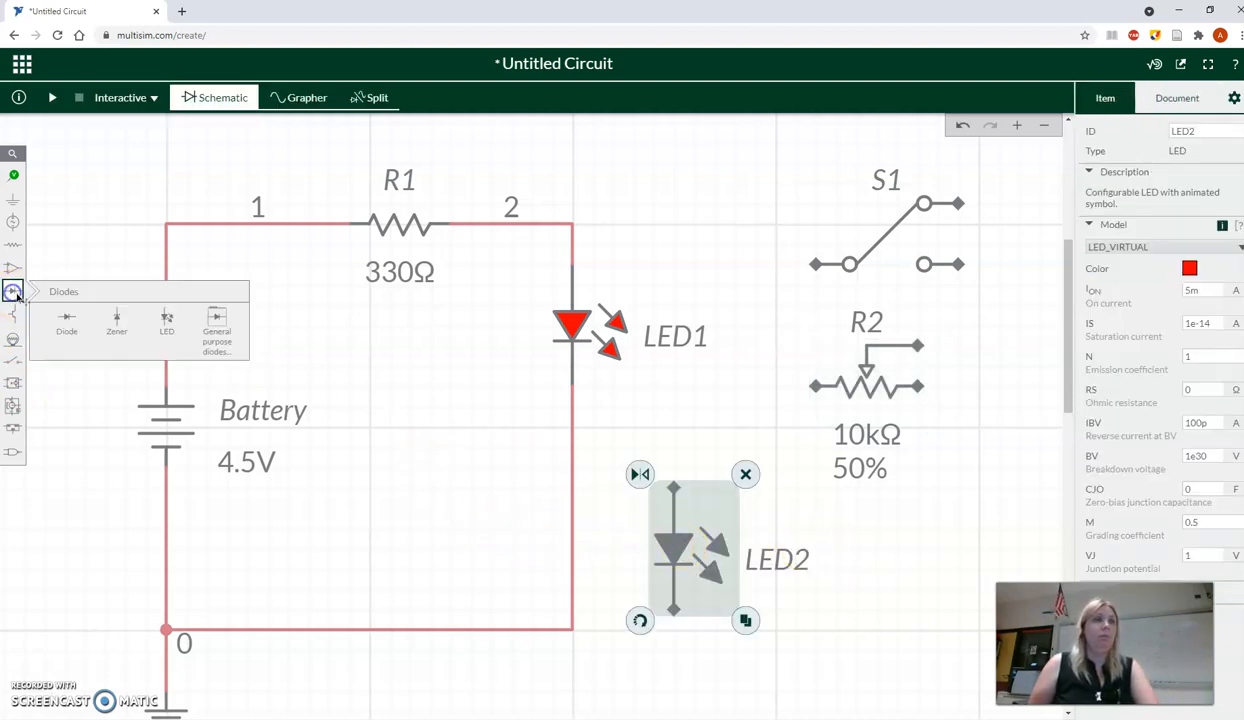
left_click(178, 330)
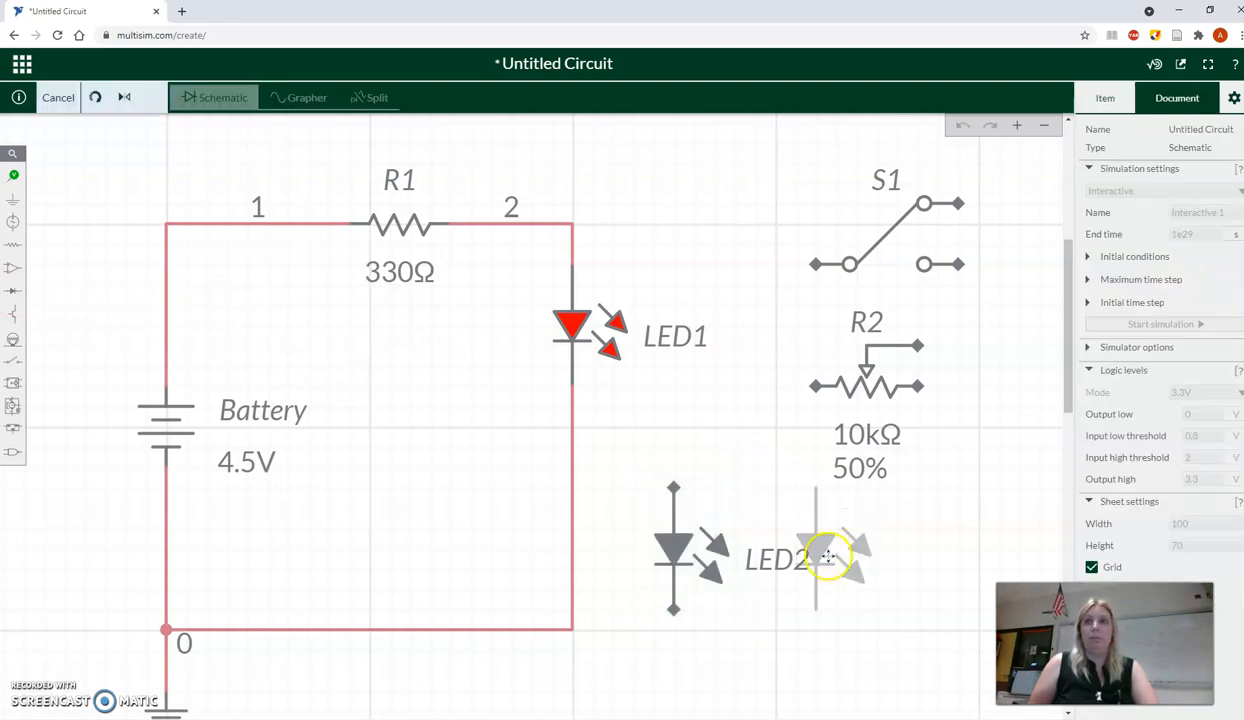
left_click(827, 556)
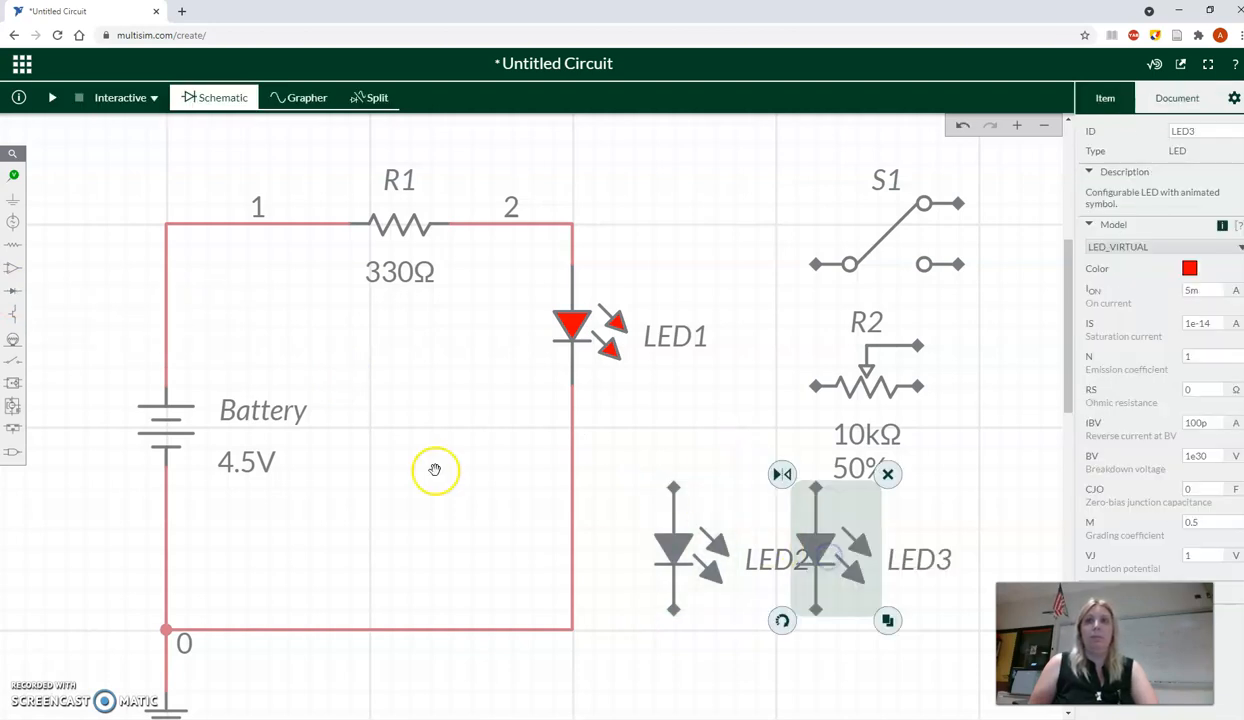
left_click(13, 290)
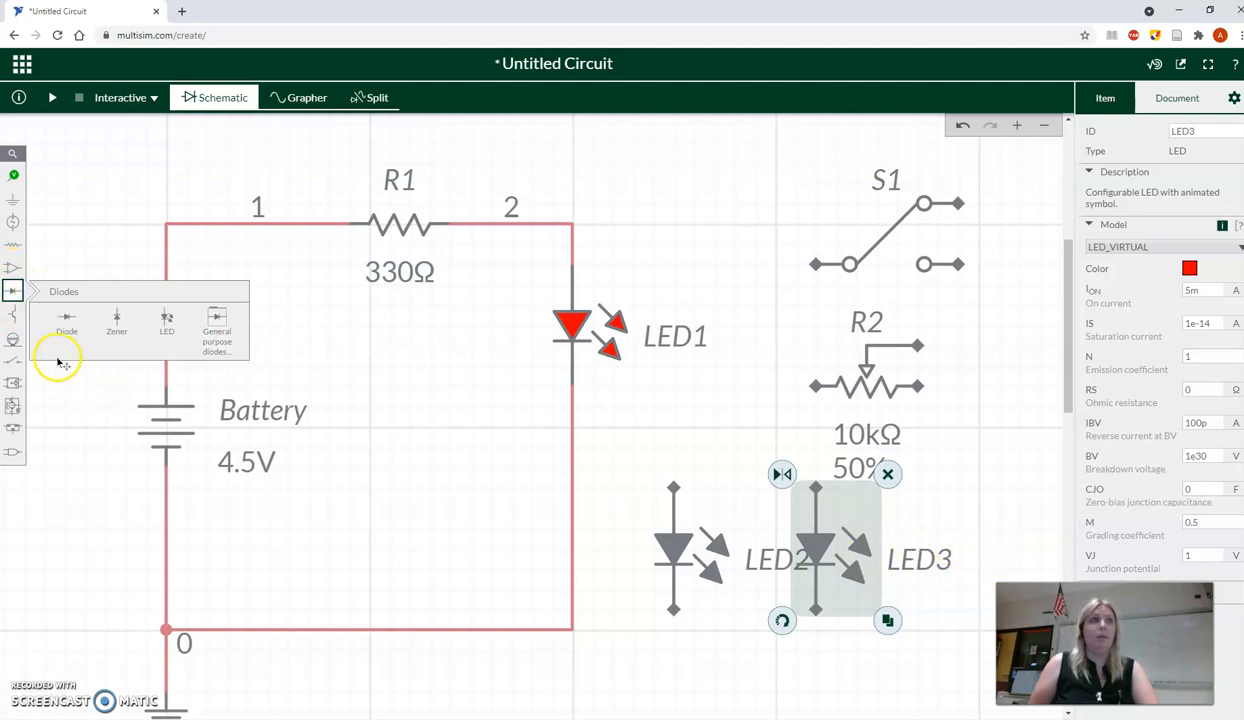
left_click(164, 321)
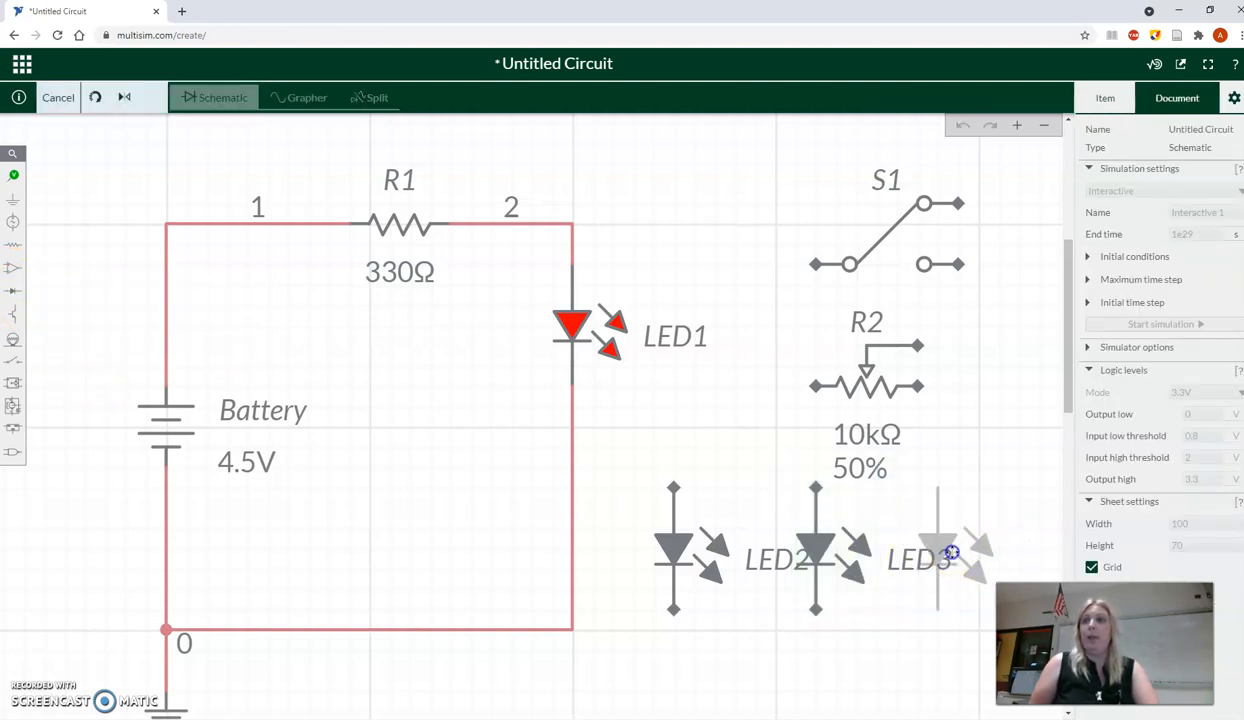
left_click(950, 556)
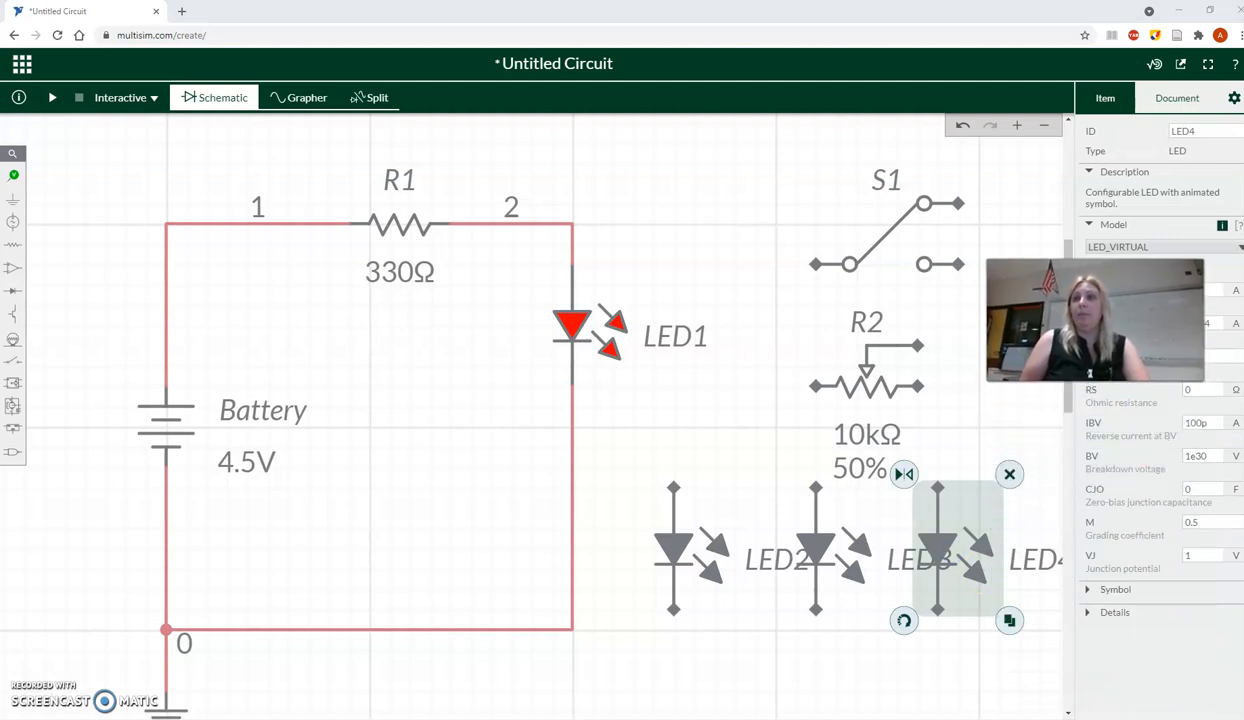
- Wire the lower terminals of the three unconnected LEDs together, joining the wires in a junction below the middle LED
left_click(788, 638)
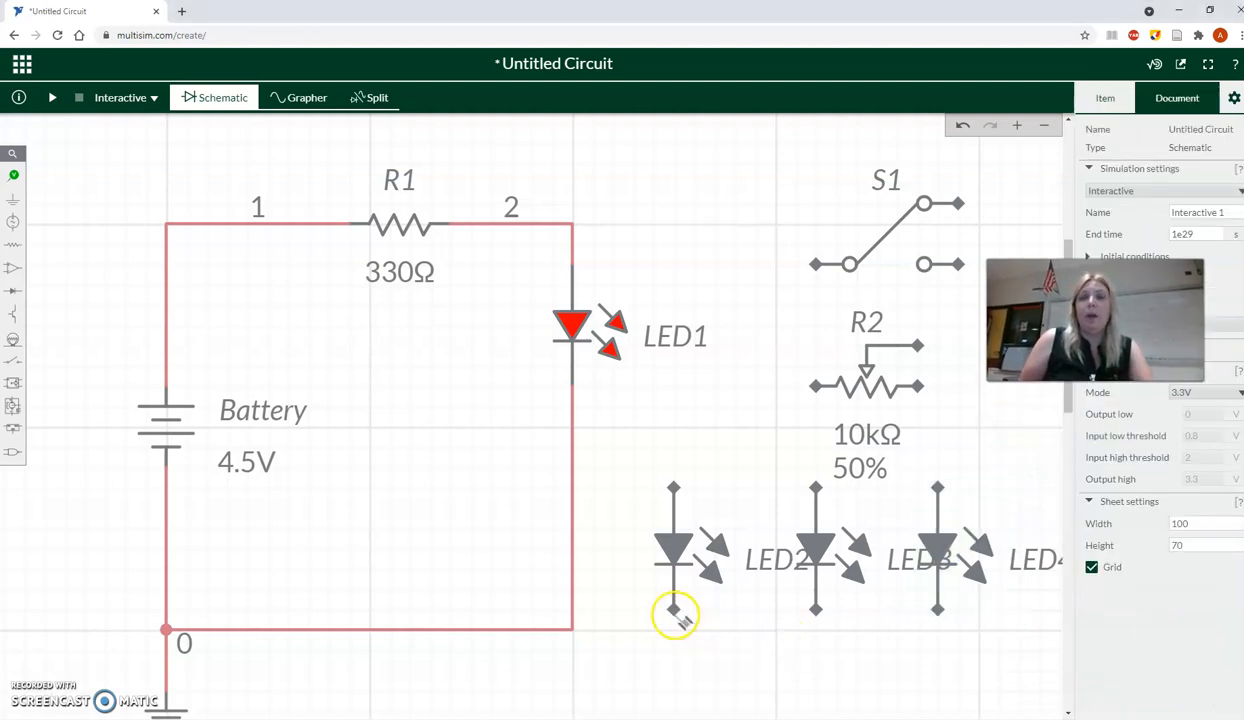
left_click(675, 613)
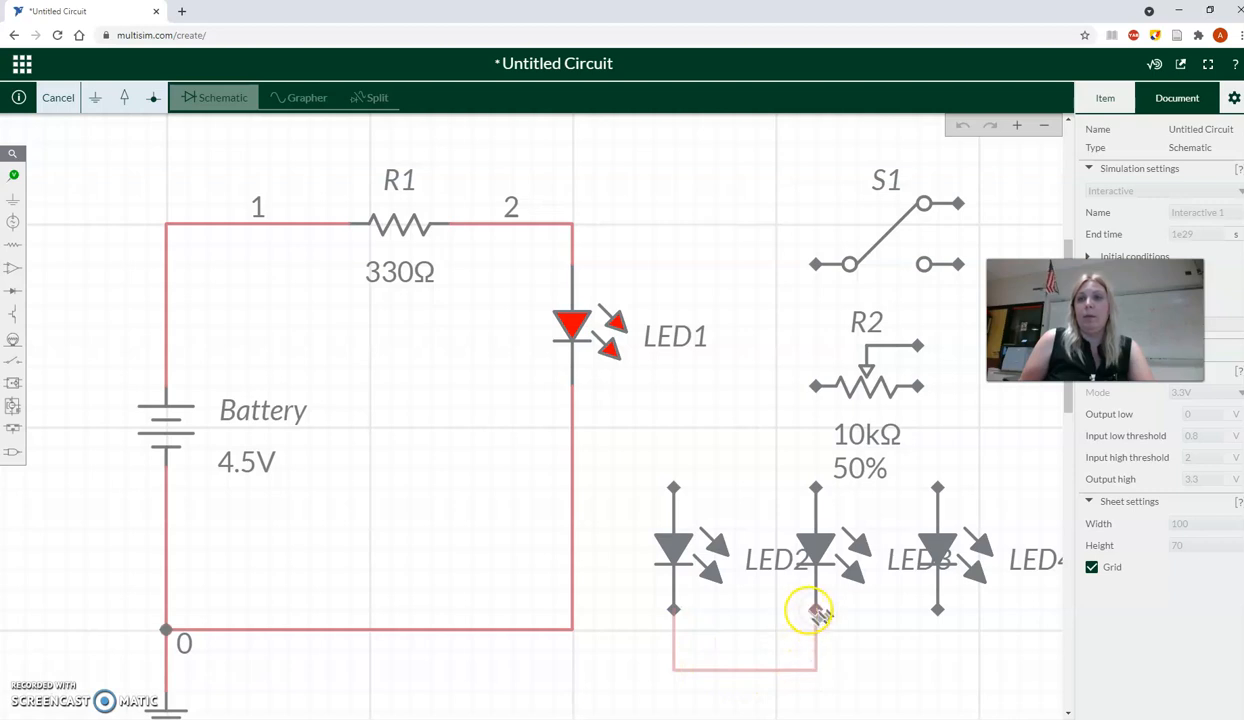
left_click(815, 610)
left_click(939, 612)
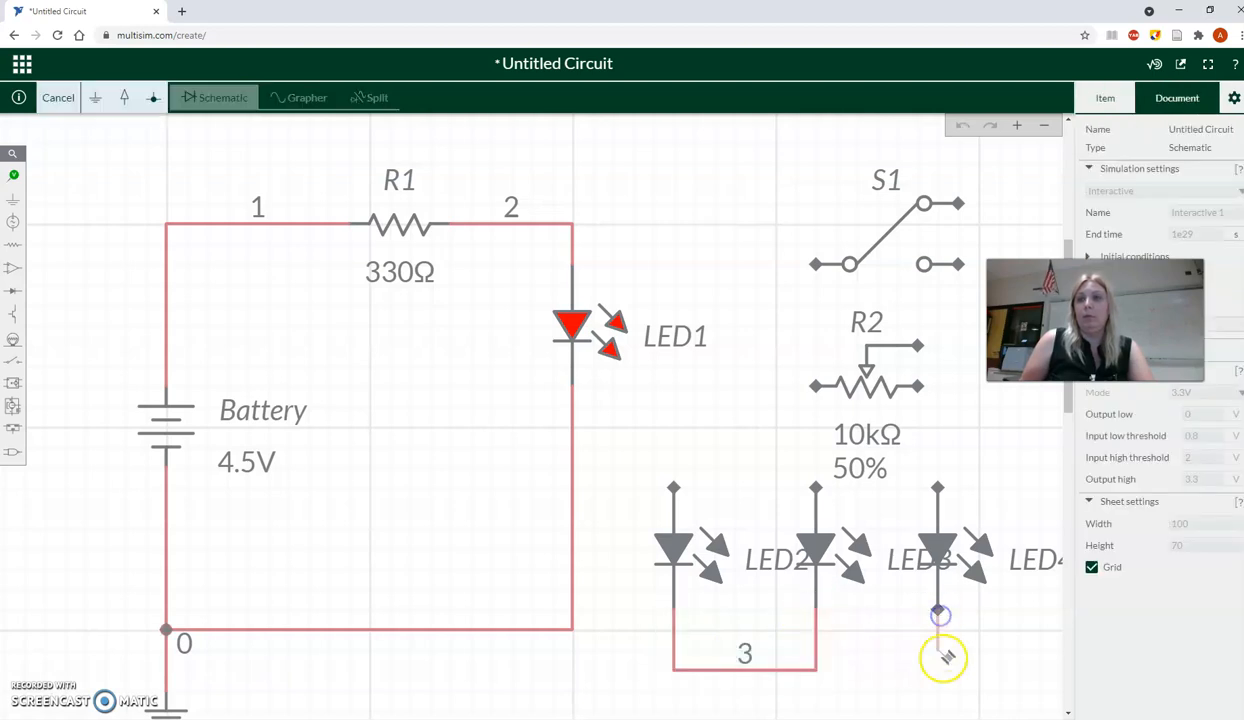
left_click(818, 670)
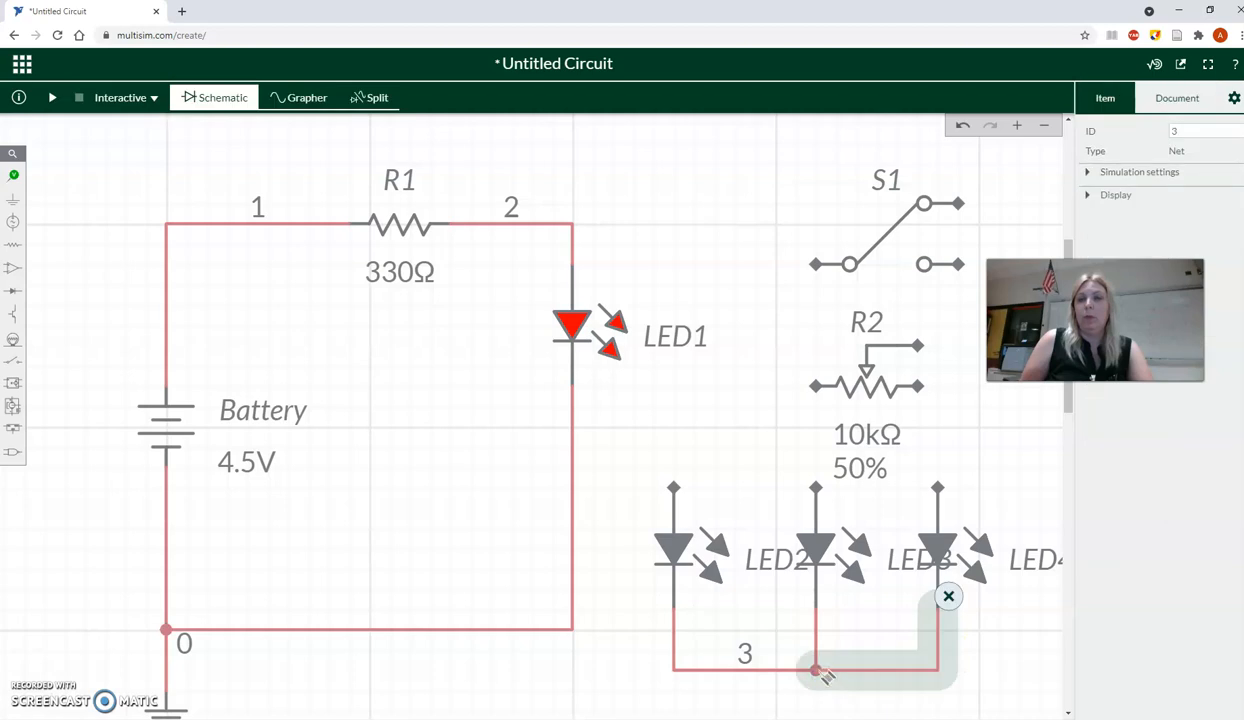
- Draw a wire downward from the junction below the middle LED of the row
left_click(818, 670)
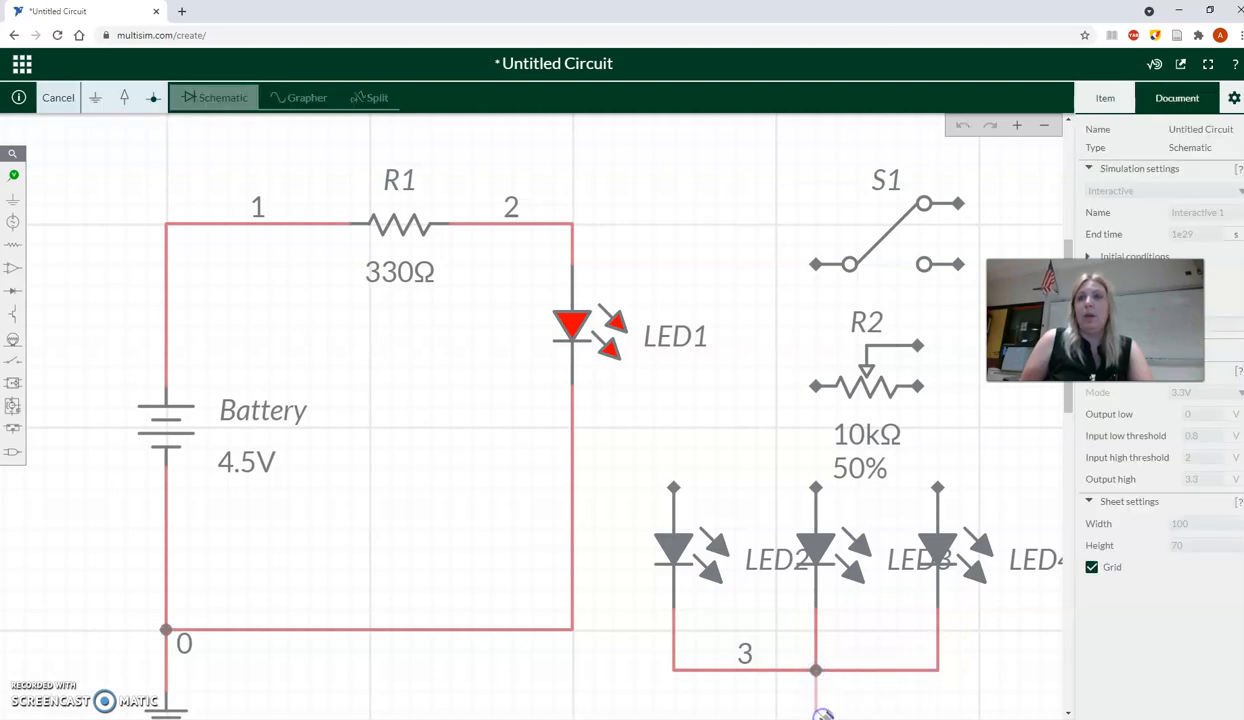